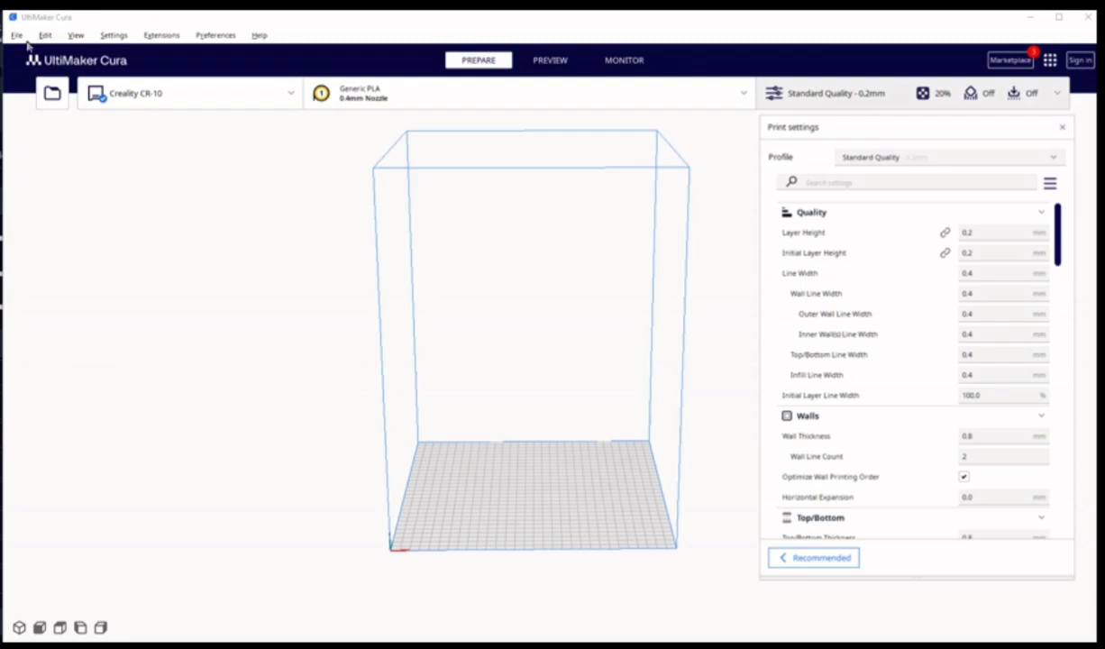
- Pick fursuithead55-4_tooncat_flatbase.stl from the D:\3D folder in the Open File(s) dialog
{"action": "left_click", "coordinate": [14, 39]}
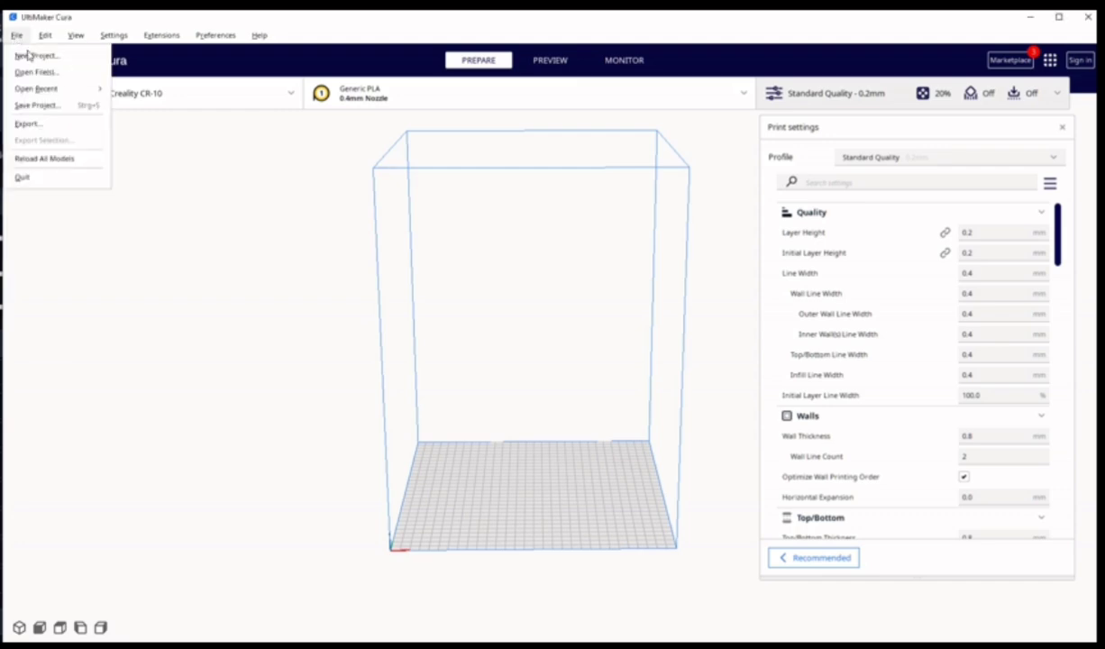
{"action": "left_click", "coordinate": [42, 76]}
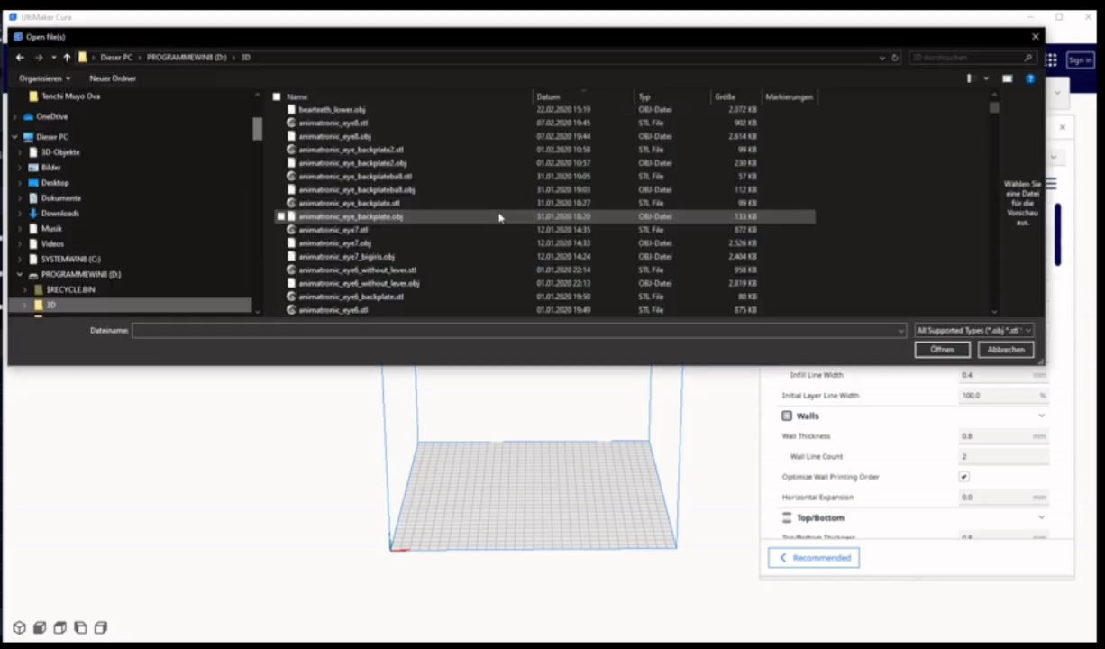
{"action": "scroll", "coordinate": [499, 214], "scroll_direction": "down", "scroll_amount": 15}
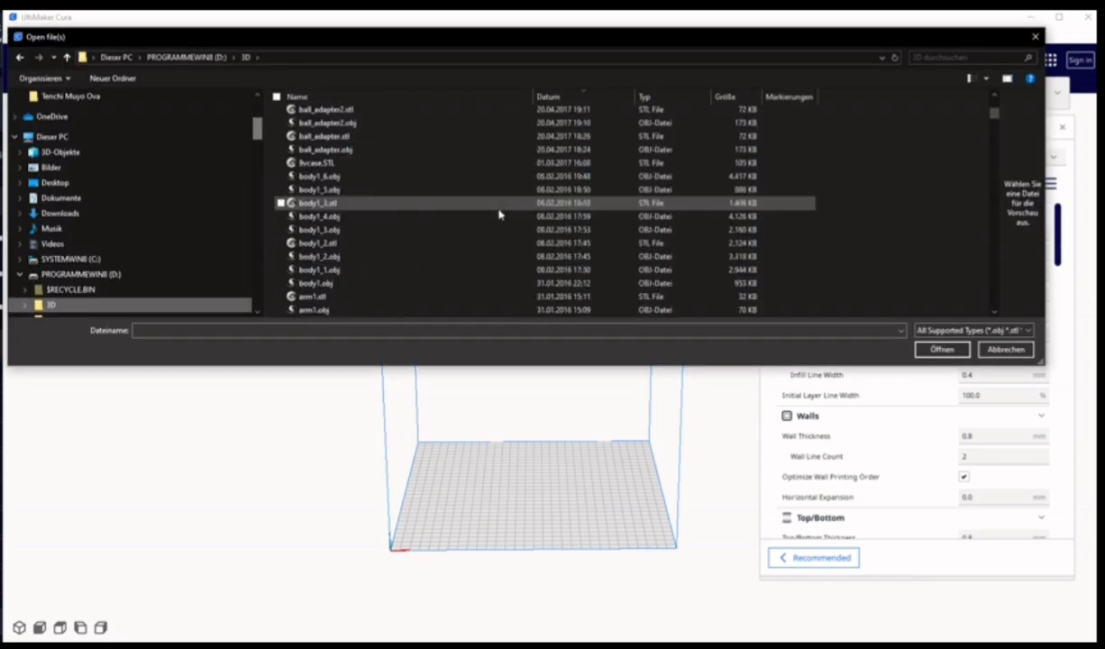
{"action": "scroll", "coordinate": [499, 214], "scroll_direction": "down", "scroll_amount": 8}
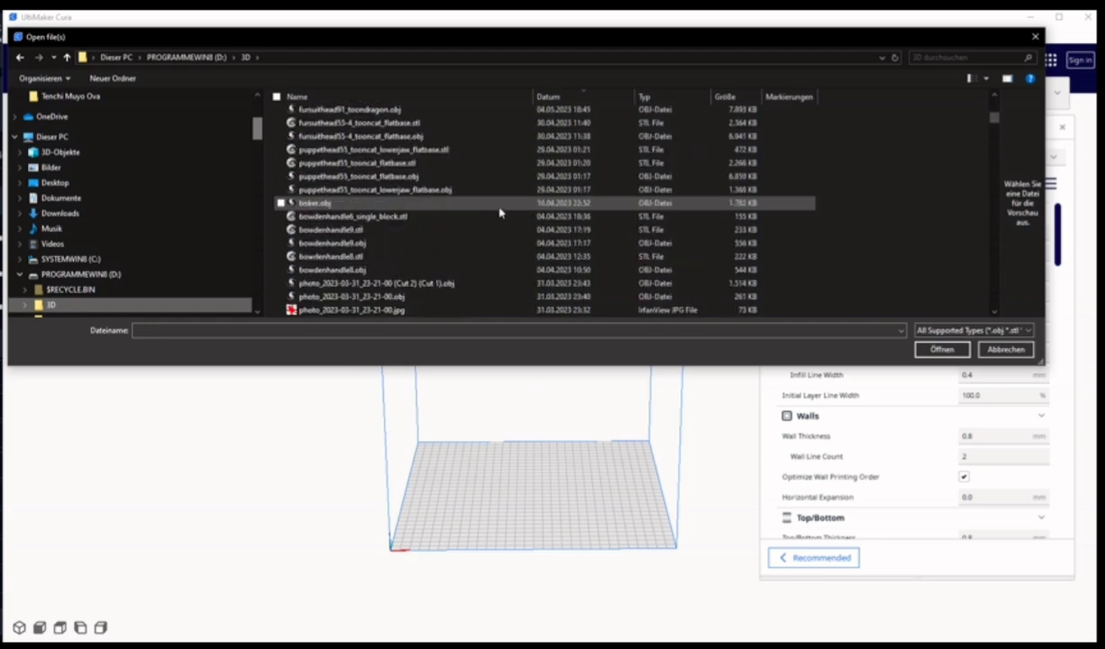
{"action": "scroll", "coordinate": [500, 214], "scroll_direction": "up", "scroll_amount": 1}
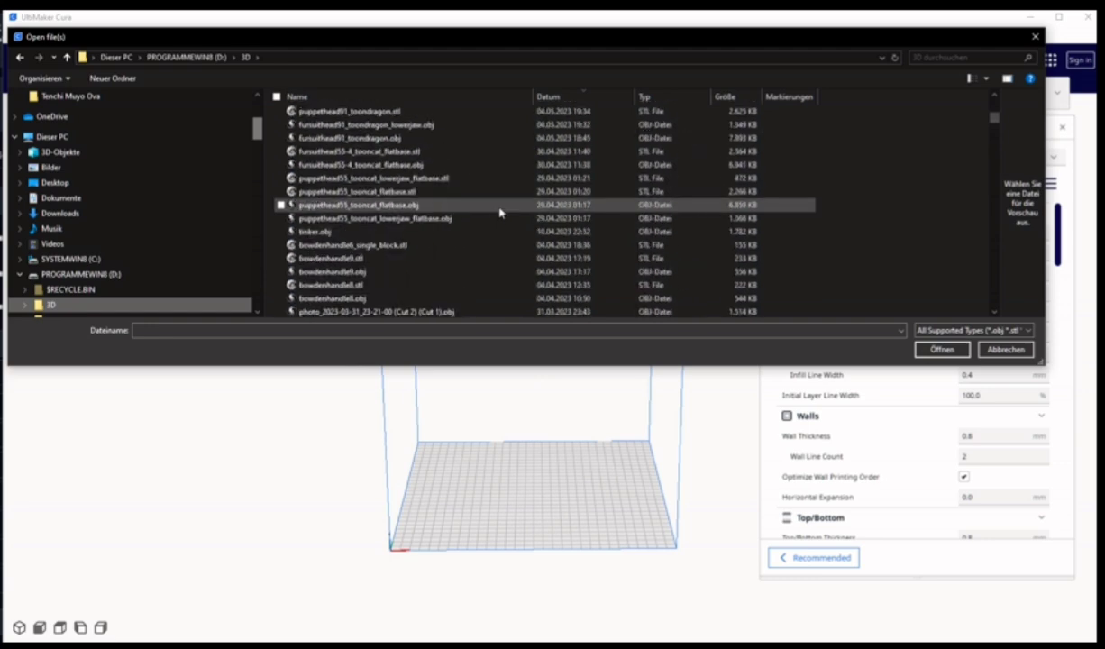
{"action": "left_click", "coordinate": [416, 155]}
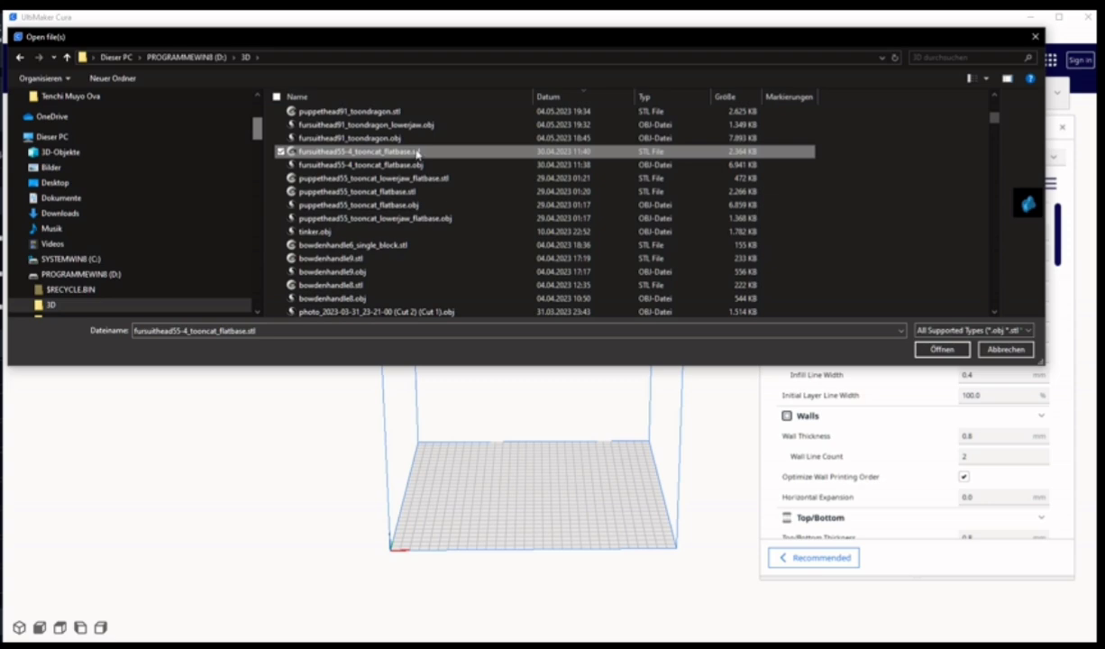
- Load the STL onto the CR-10 build plate and orbit to look down on it
{"action": "left_click", "coordinate": [938, 356]}
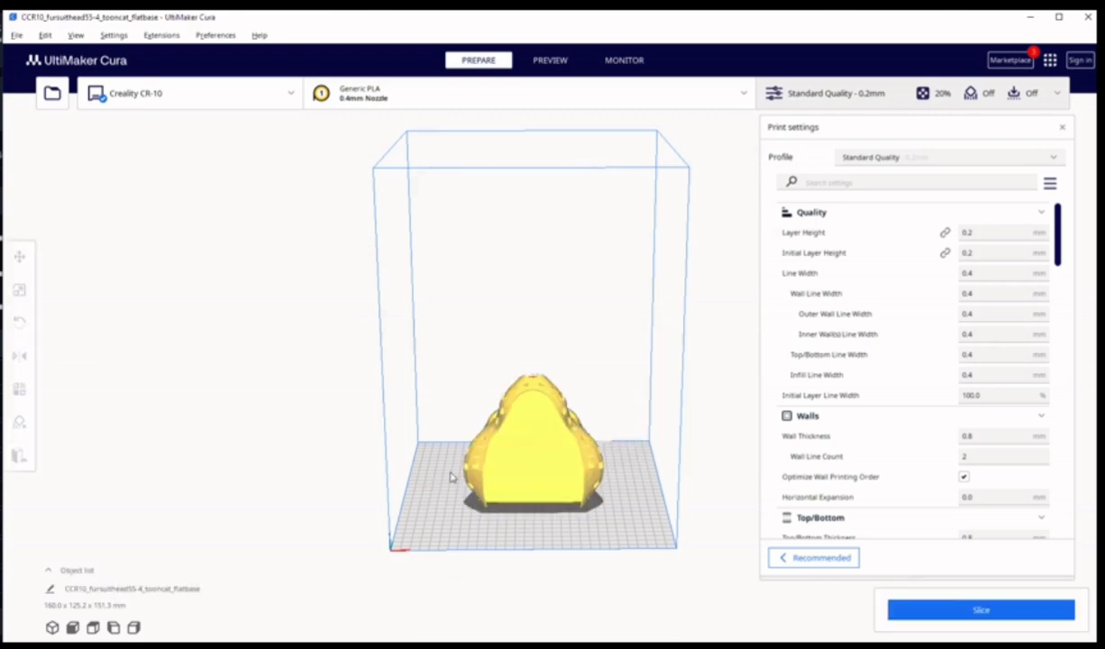
{"action": "right_click_drag", "start_coordinate": [446, 469], "coordinate": [444, 604]}
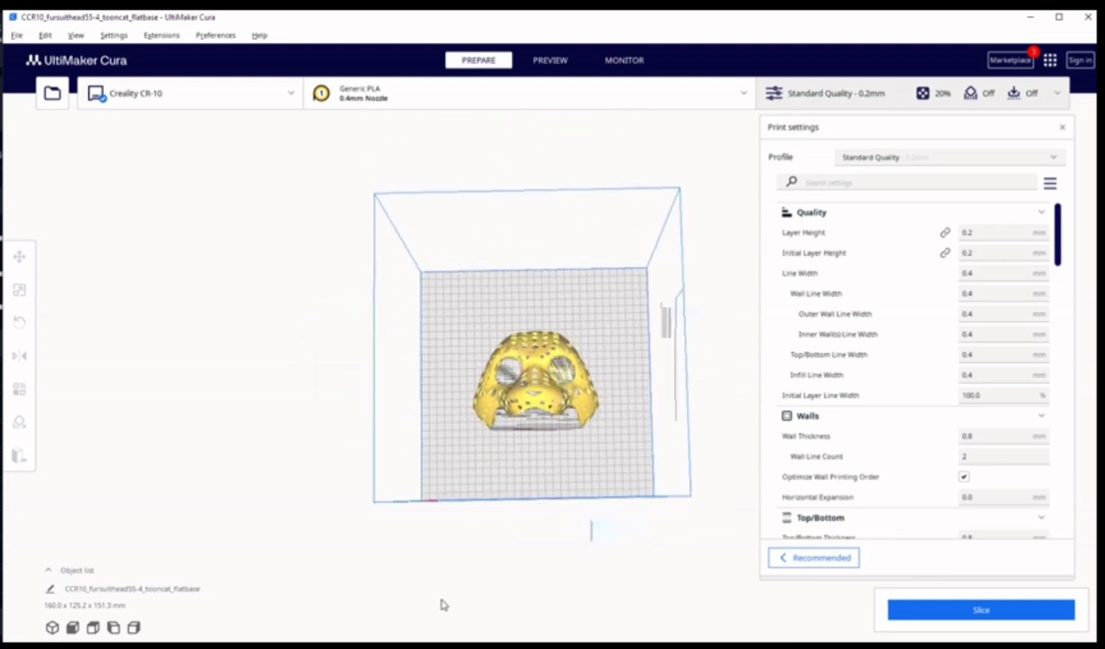
- Change the material from Generic PLA to Generic TPU 95A on the 0.4mm nozzle
{"action": "left_click", "coordinate": [491, 91]}
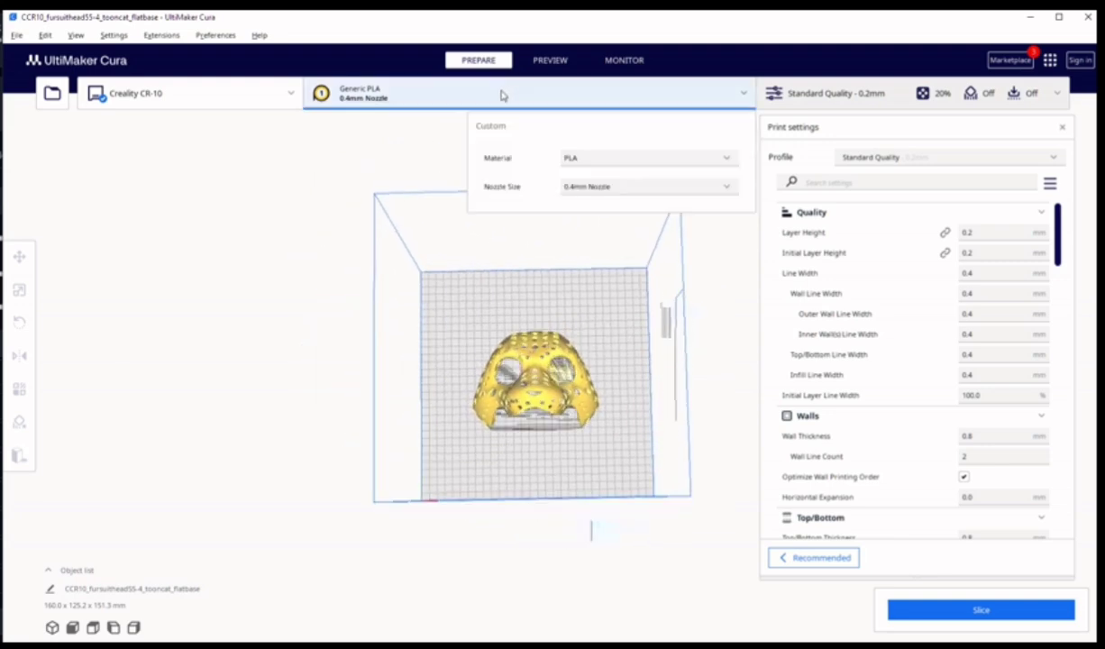
{"action": "left_click", "coordinate": [586, 165]}
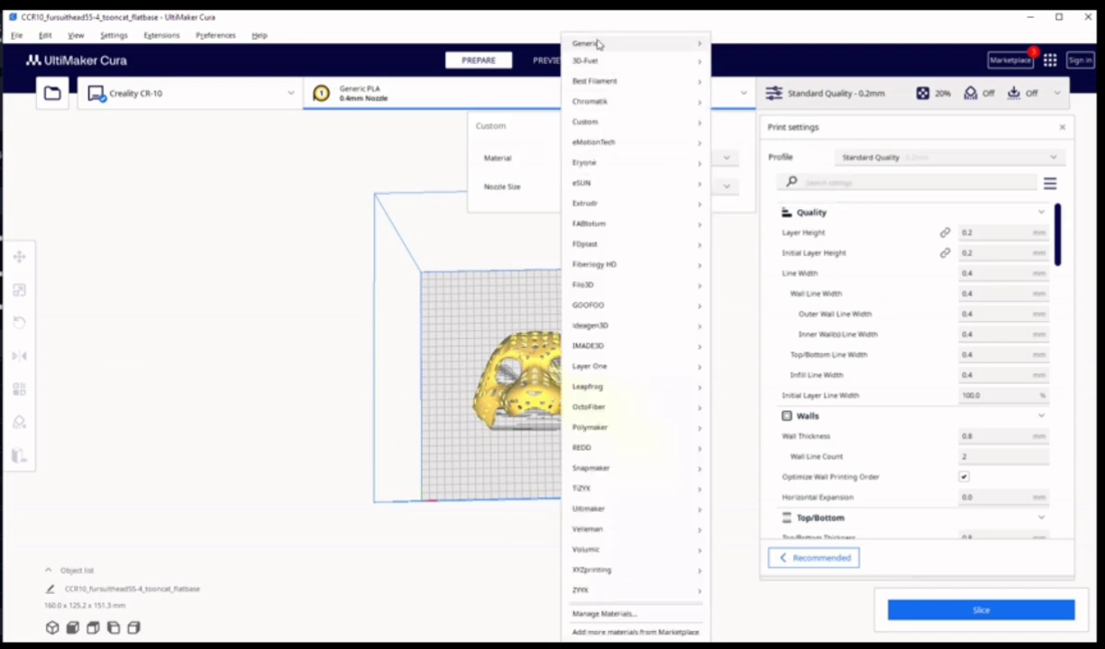
{"action": "mouse_move", "coordinate": [597, 43]}
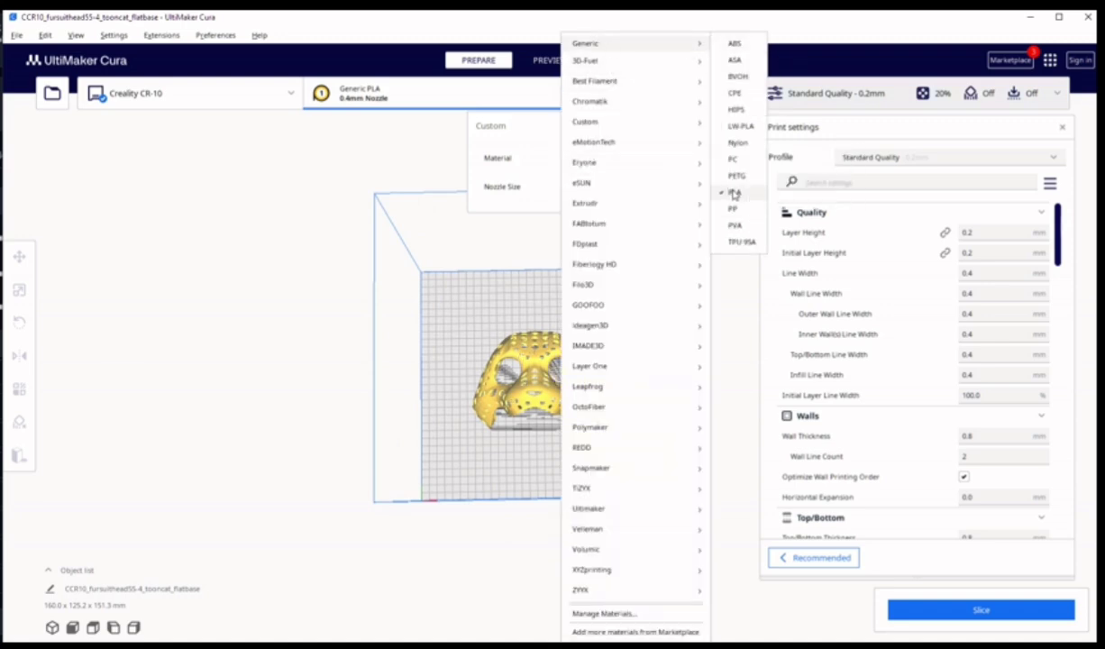
{"action": "left_click", "coordinate": [742, 245]}
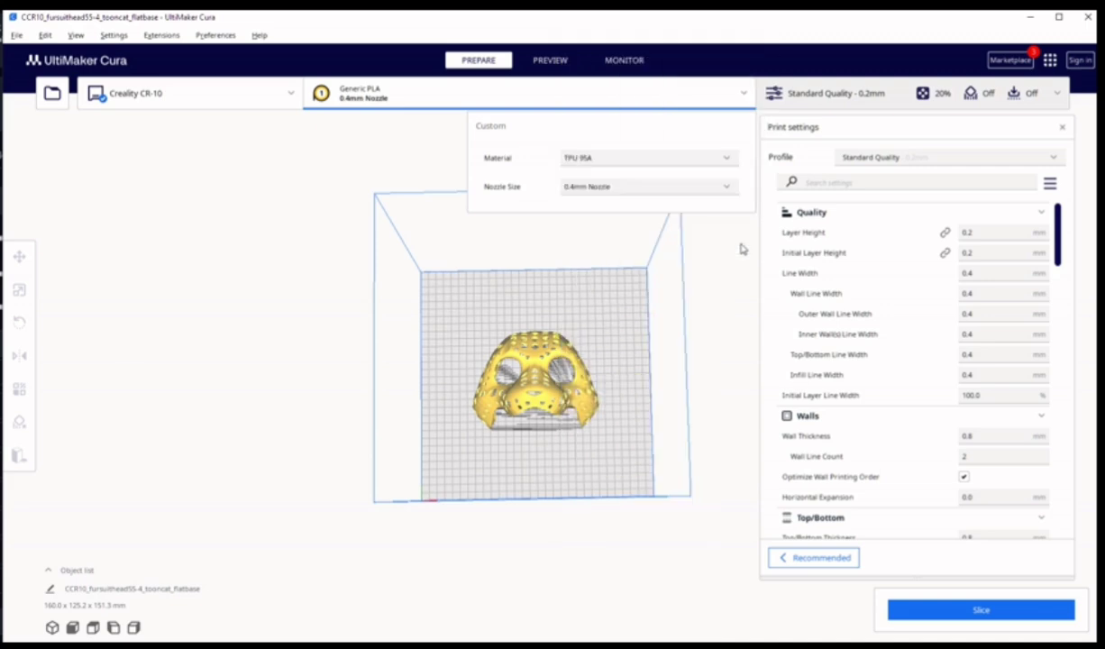
- Keep the Standard Quality 0.2 mm profile and set Wall Line Count to 3
{"action": "left_click", "coordinate": [928, 159]}
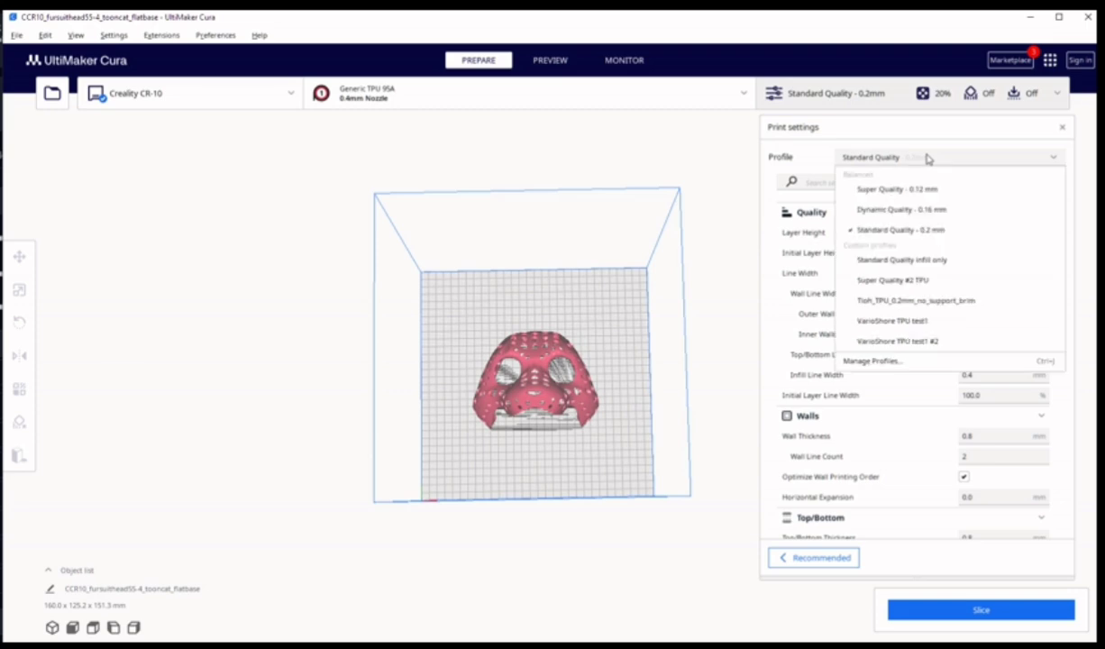
{"action": "left_click", "coordinate": [894, 232]}
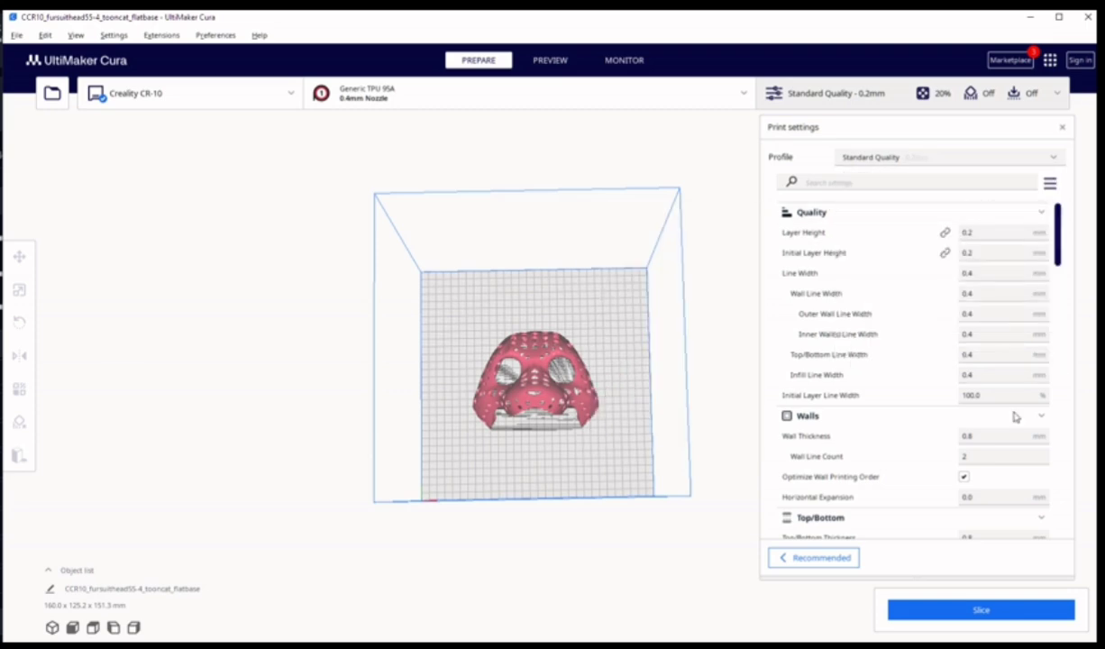
{"action": "left_click", "coordinate": [963, 458]}
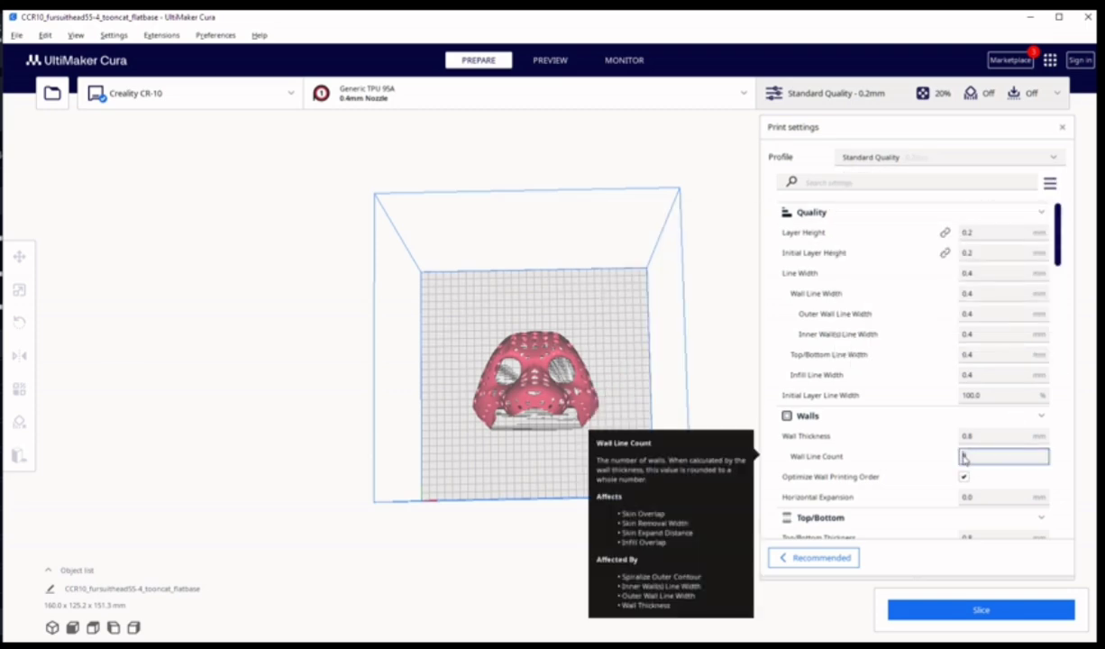
{"action": "type", "text": "3"}
{"action": "key", "text": "BackSpace"}
{"action": "type", "text": "3"}
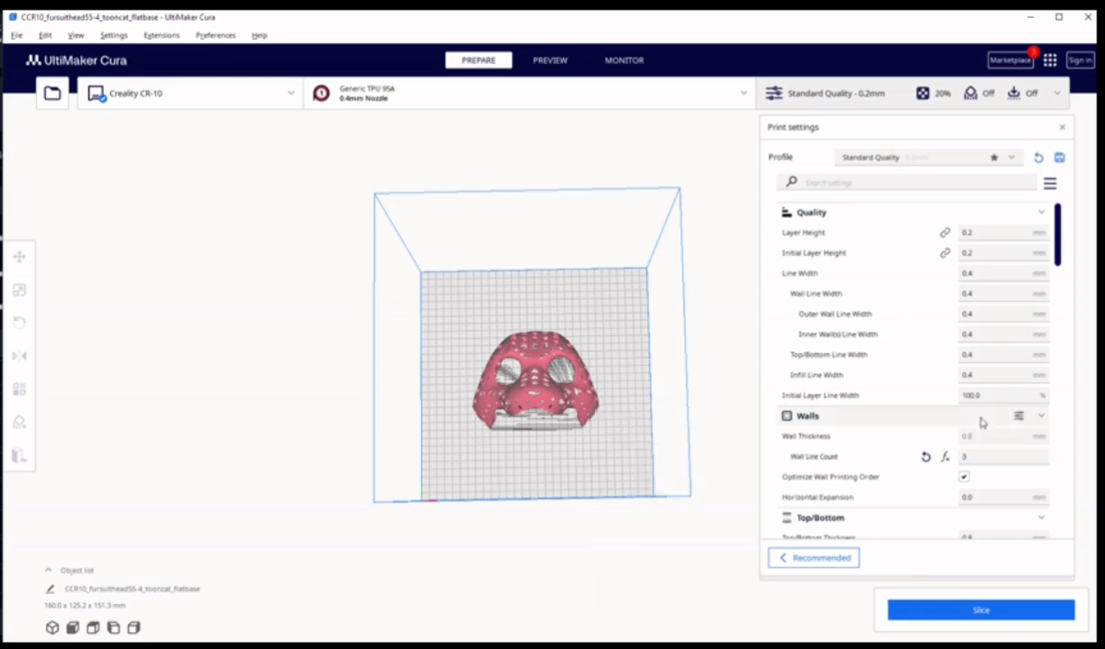
{"action": "left_click", "coordinate": [981, 419]}
{"action": "left_click", "coordinate": [981, 419]}
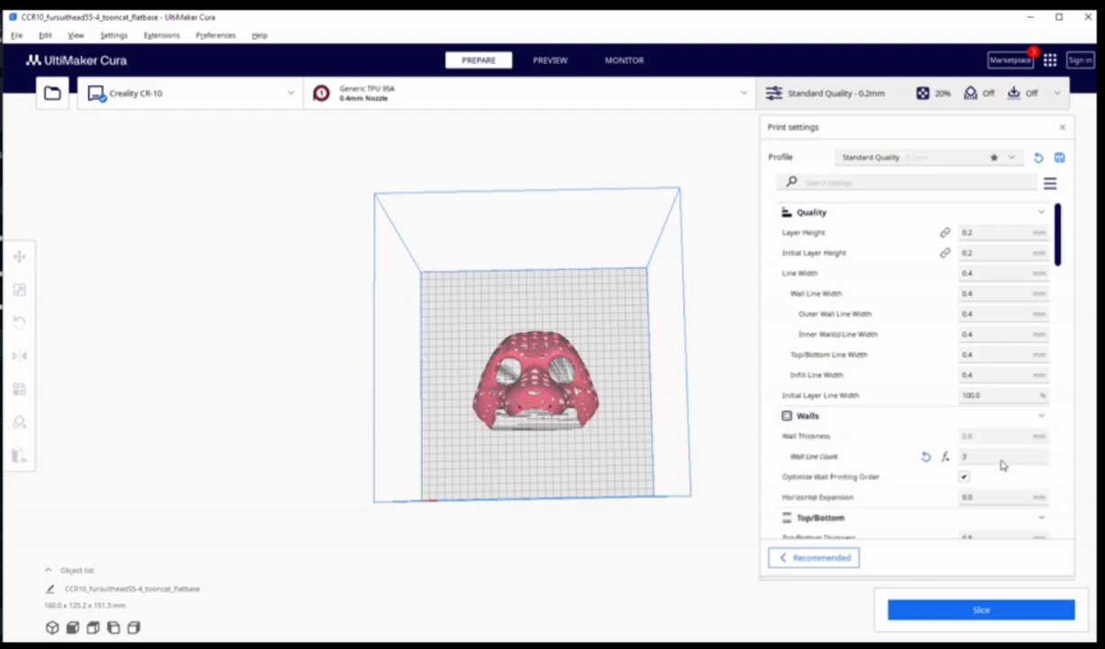
- Change the infill pattern from Cubic to Gyroid
{"action": "scroll", "coordinate": [995, 478], "scroll_direction": "down", "scroll_amount": 5}
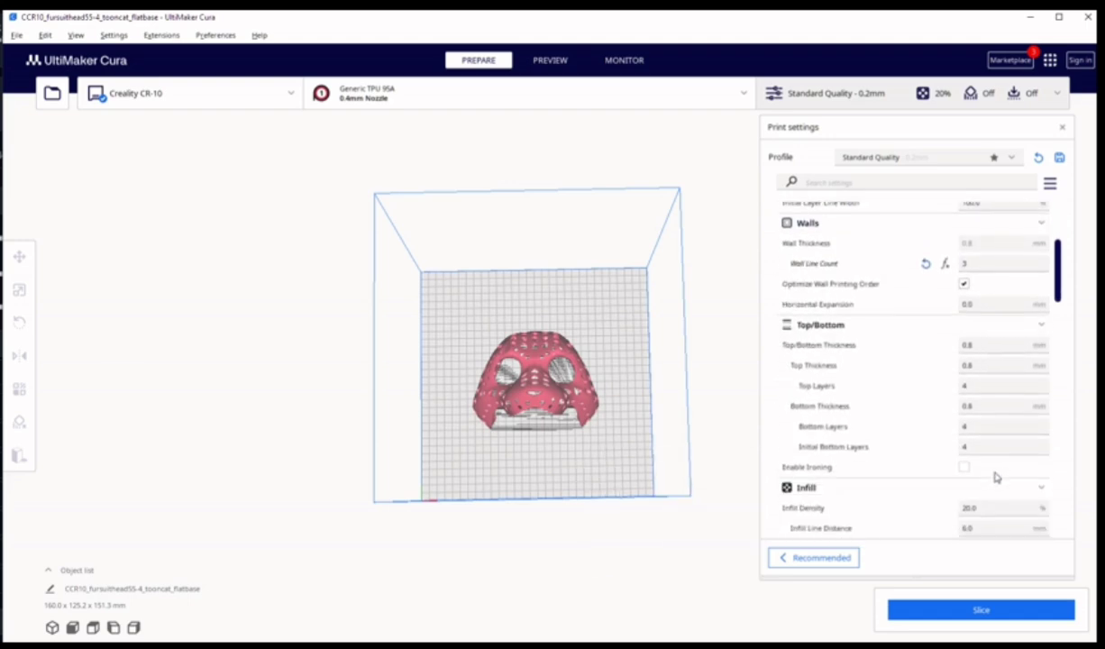
{"action": "scroll", "coordinate": [995, 476], "scroll_direction": "down", "scroll_amount": 5}
{"action": "scroll", "coordinate": [995, 473], "scroll_direction": "down", "scroll_amount": 2}
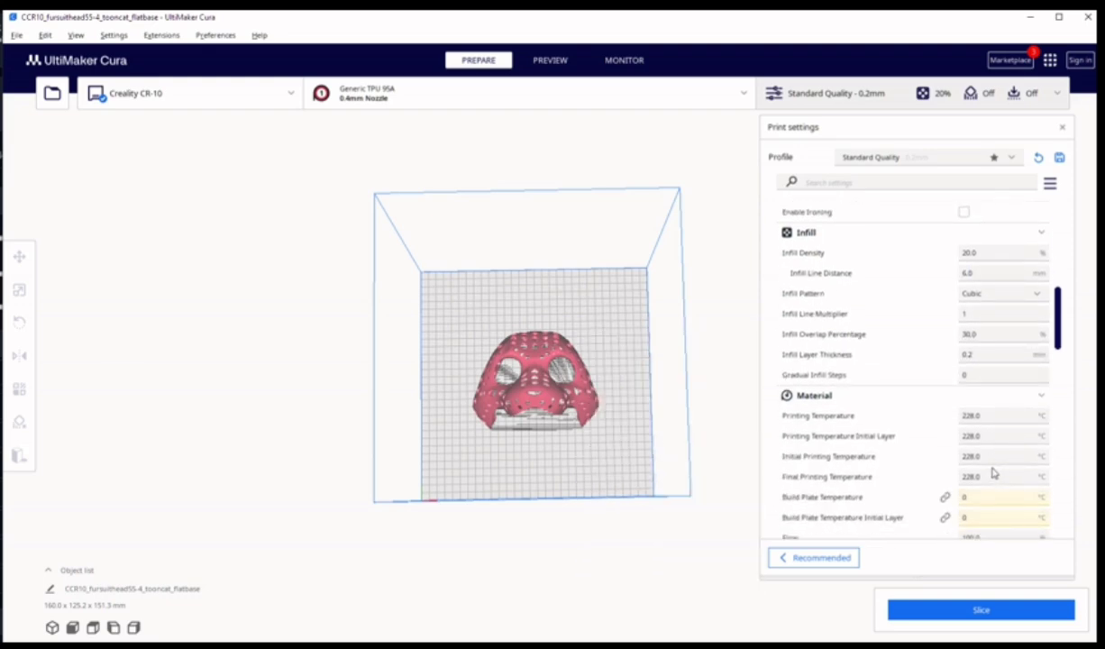
{"action": "left_click", "coordinate": [986, 296]}
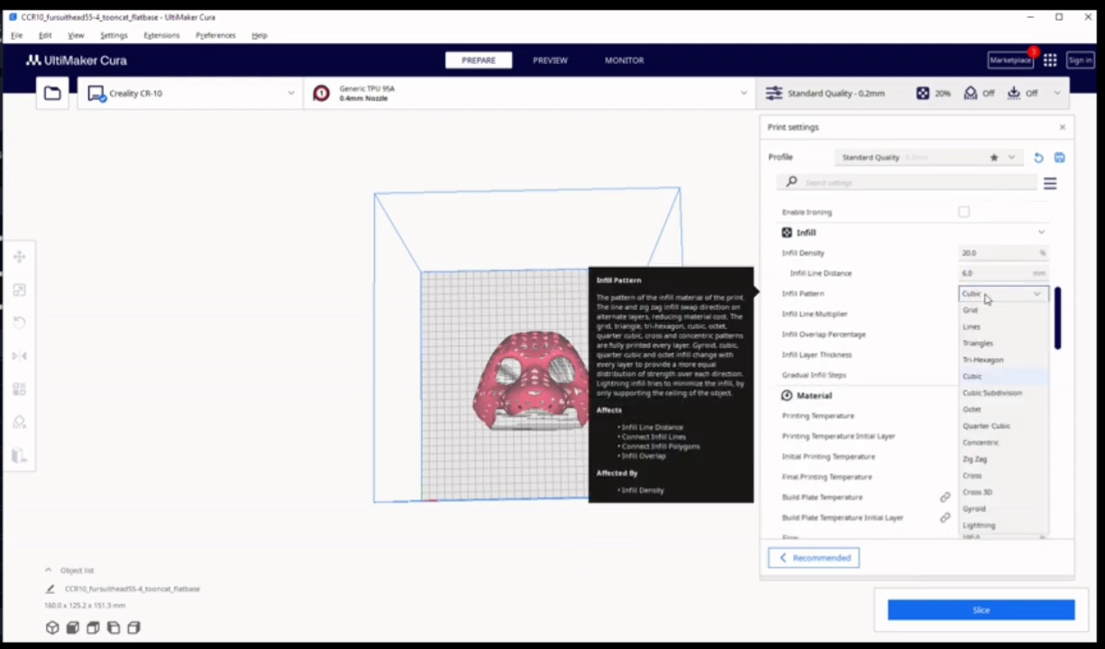
{"action": "left_click", "coordinate": [979, 511]}
{"action": "mouse_move", "coordinate": [918, 364]}
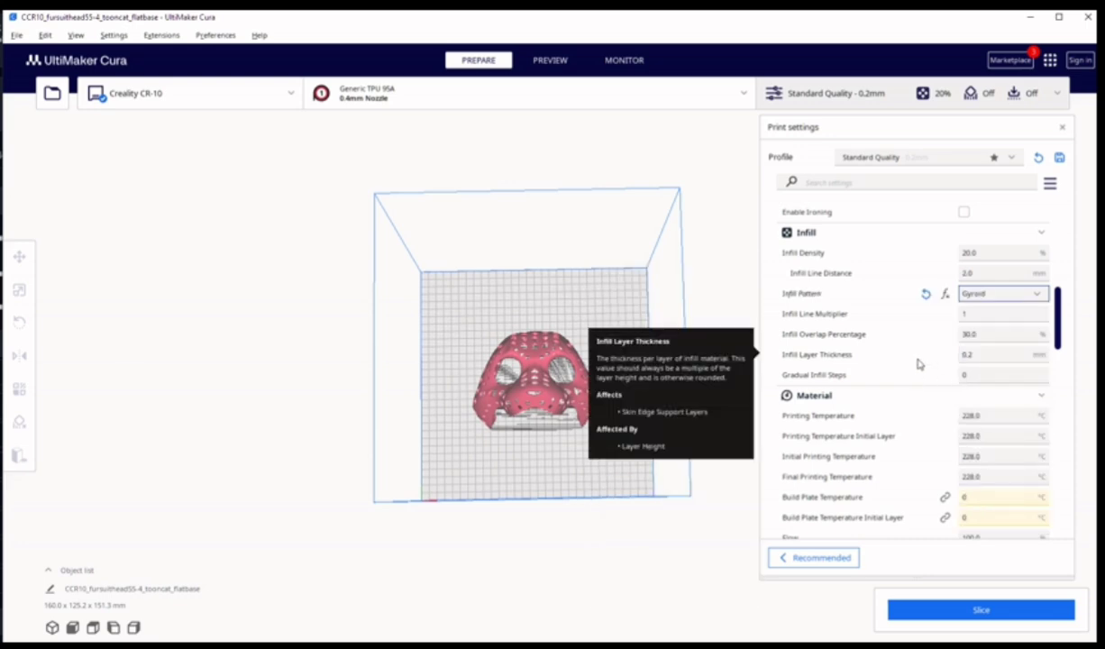
{"action": "scroll", "coordinate": [918, 364], "scroll_direction": "down", "scroll_amount": 3}
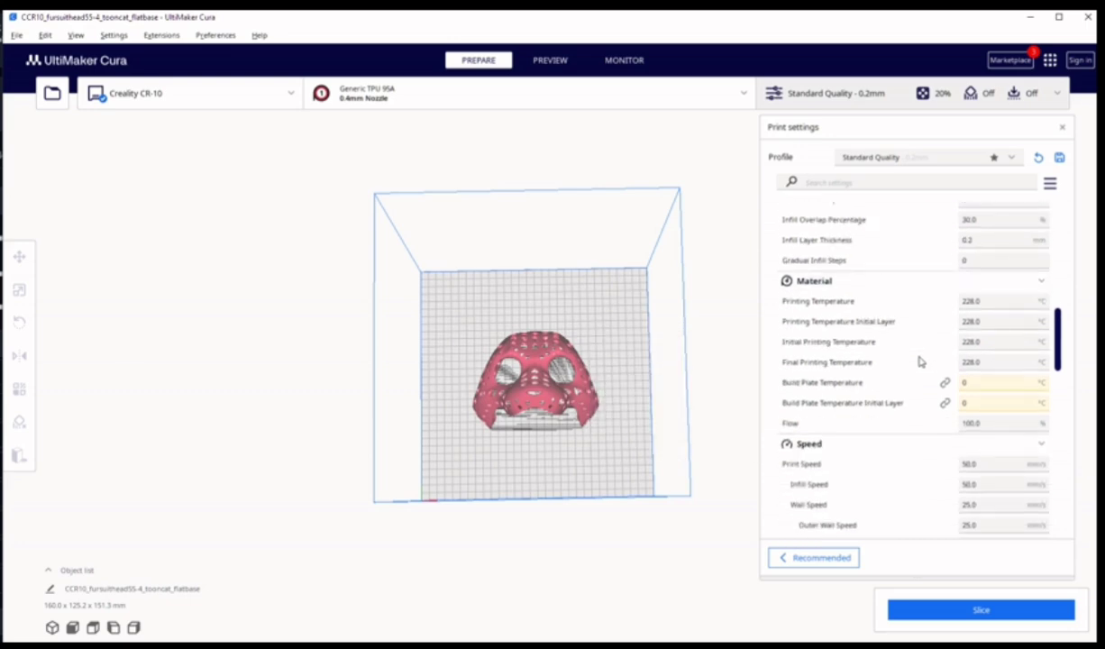
{"action": "left_click", "coordinate": [988, 387]}
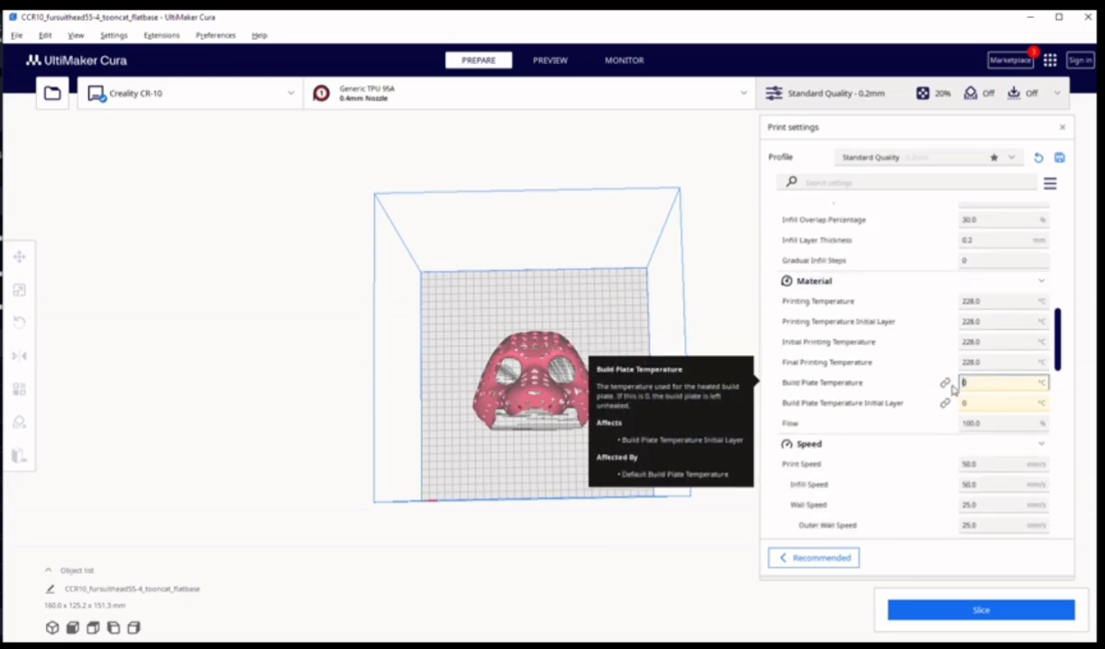
{"action": "type", "text": "40"}
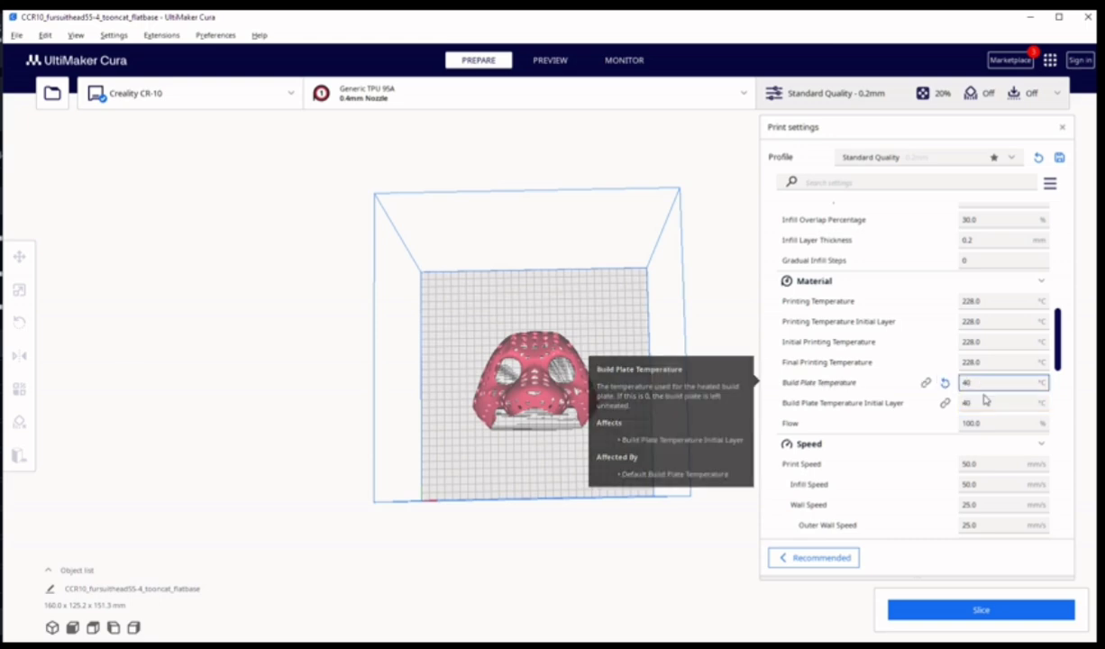
{"action": "scroll", "coordinate": [970, 428], "scroll_direction": "down", "scroll_amount": 3}
{"action": "scroll", "coordinate": [970, 428], "scroll_direction": "down", "scroll_amount": 2}
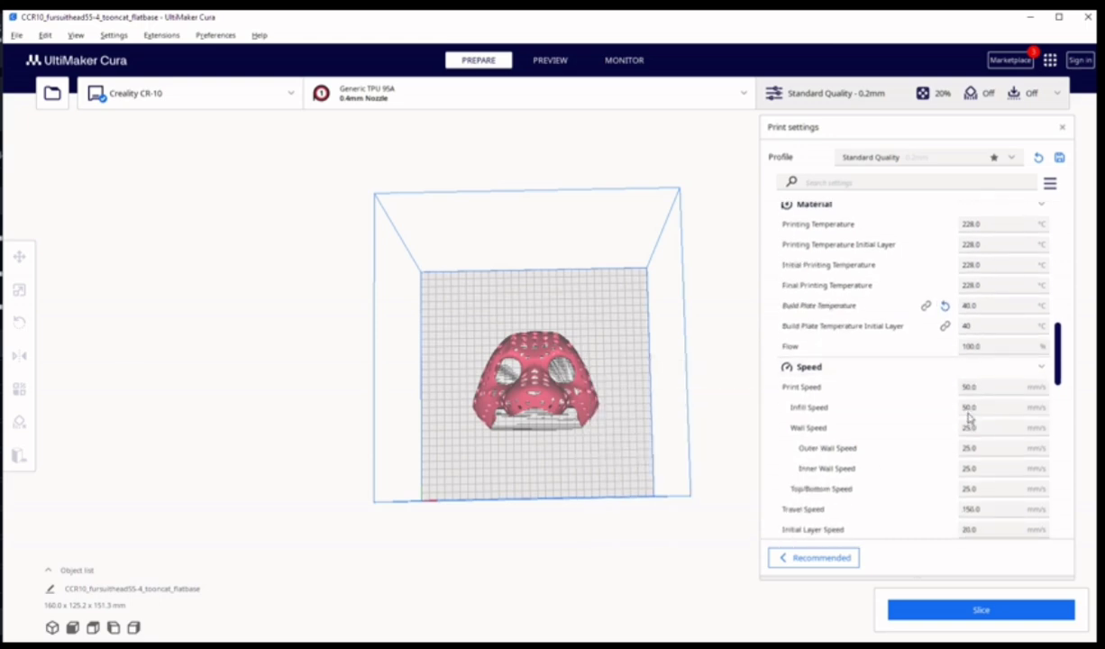
{"action": "scroll", "coordinate": [970, 415], "scroll_direction": "down", "scroll_amount": 2}
{"action": "scroll", "coordinate": [968, 410], "scroll_direction": "down", "scroll_amount": 1}
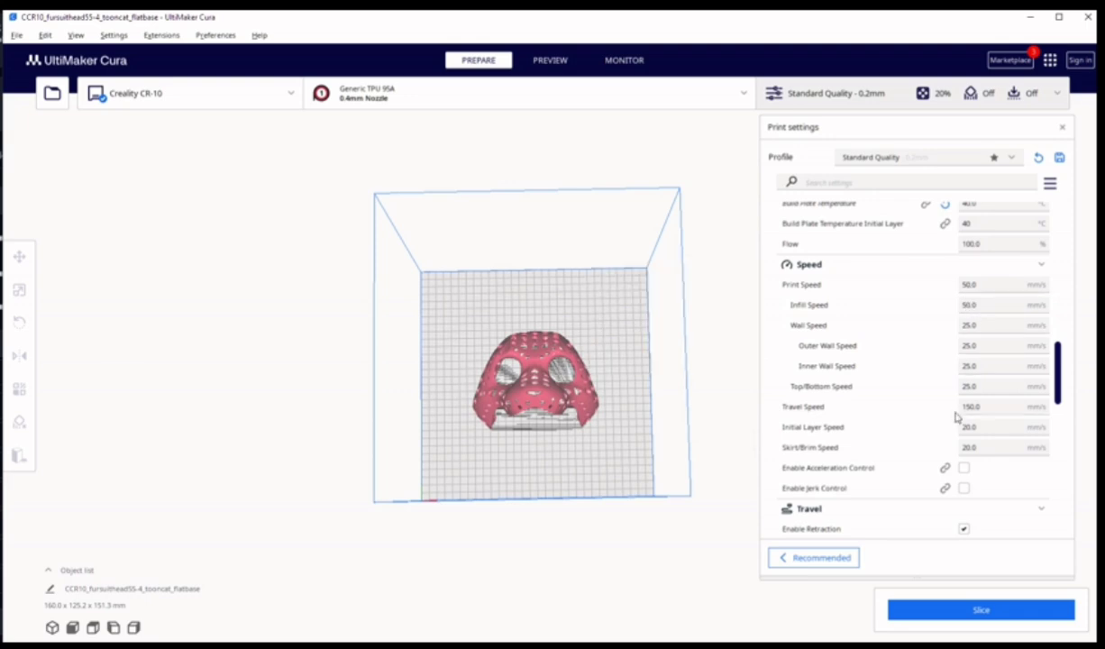
{"action": "scroll", "coordinate": [947, 448], "scroll_direction": "down", "scroll_amount": 3}
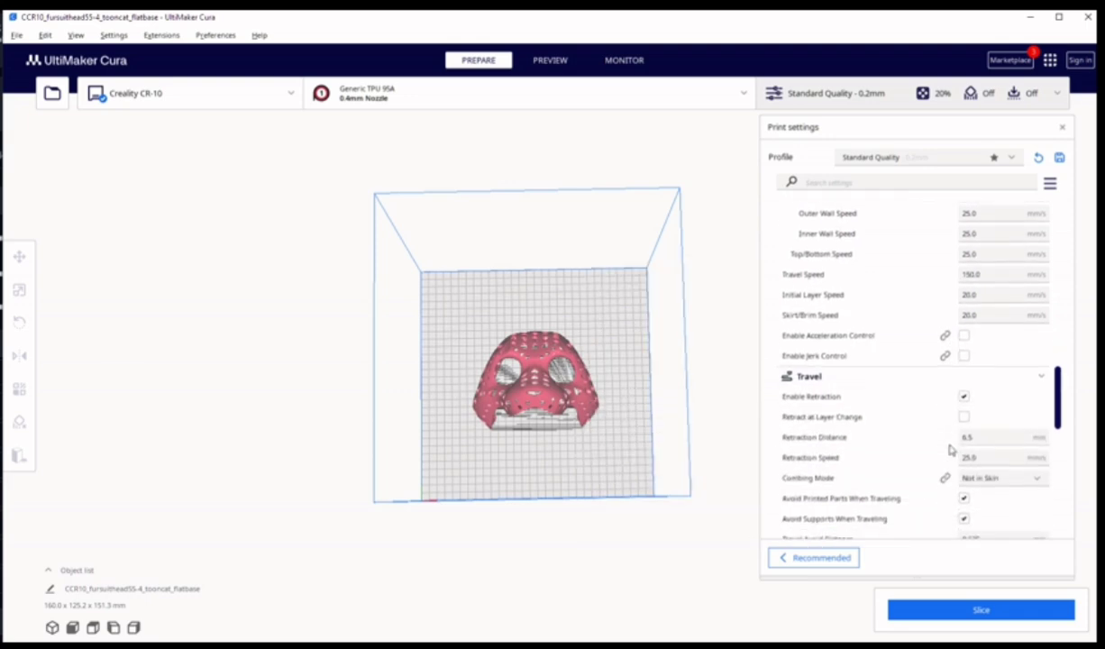
{"action": "scroll", "coordinate": [943, 434], "scroll_direction": "down", "scroll_amount": 3}
{"action": "scroll", "coordinate": [947, 431], "scroll_direction": "down", "scroll_amount": 8}
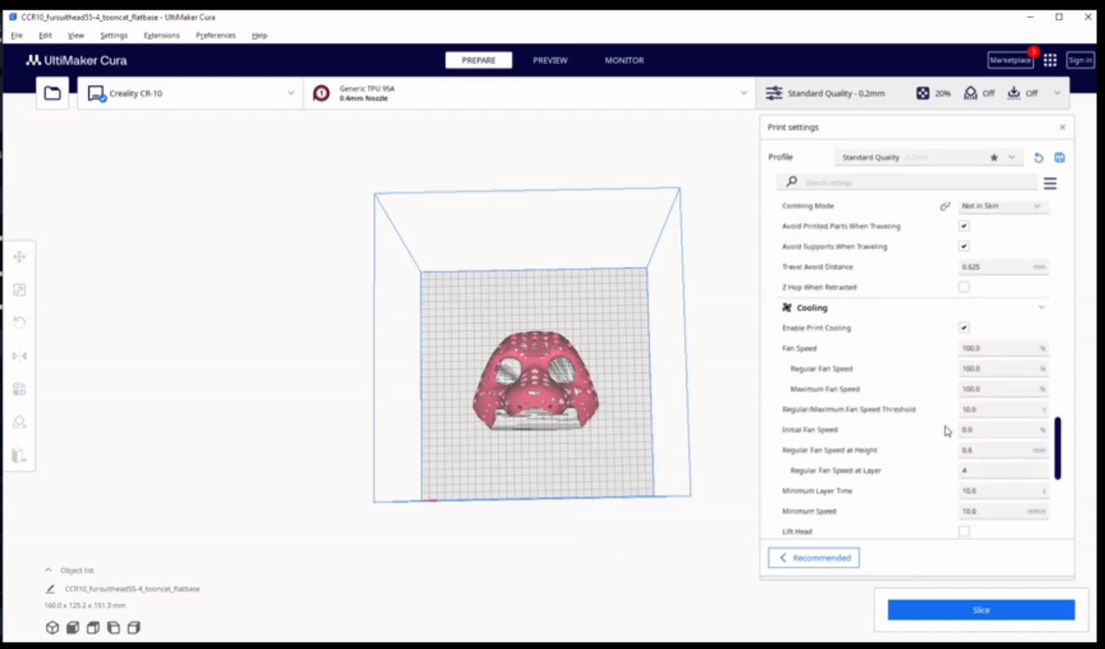
{"action": "scroll", "coordinate": [945, 424], "scroll_direction": "down", "scroll_amount": 2}
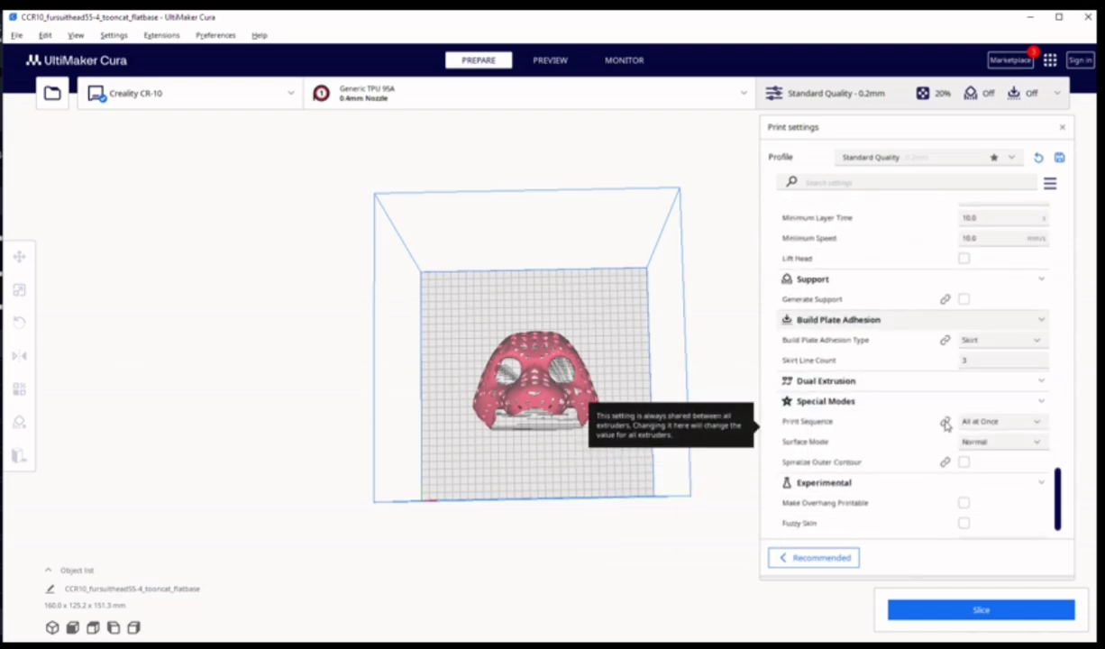
- Set build plate adhesion type to Brim with a 6 mm brim width
{"action": "left_click", "coordinate": [979, 343]}
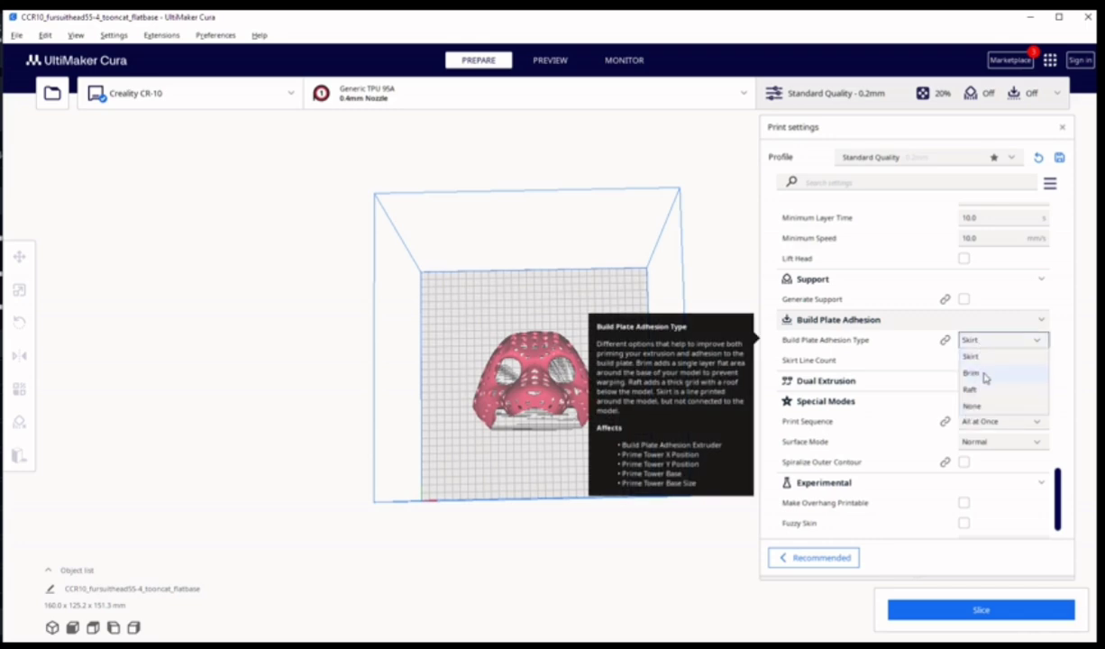
{"action": "left_click", "coordinate": [974, 372]}
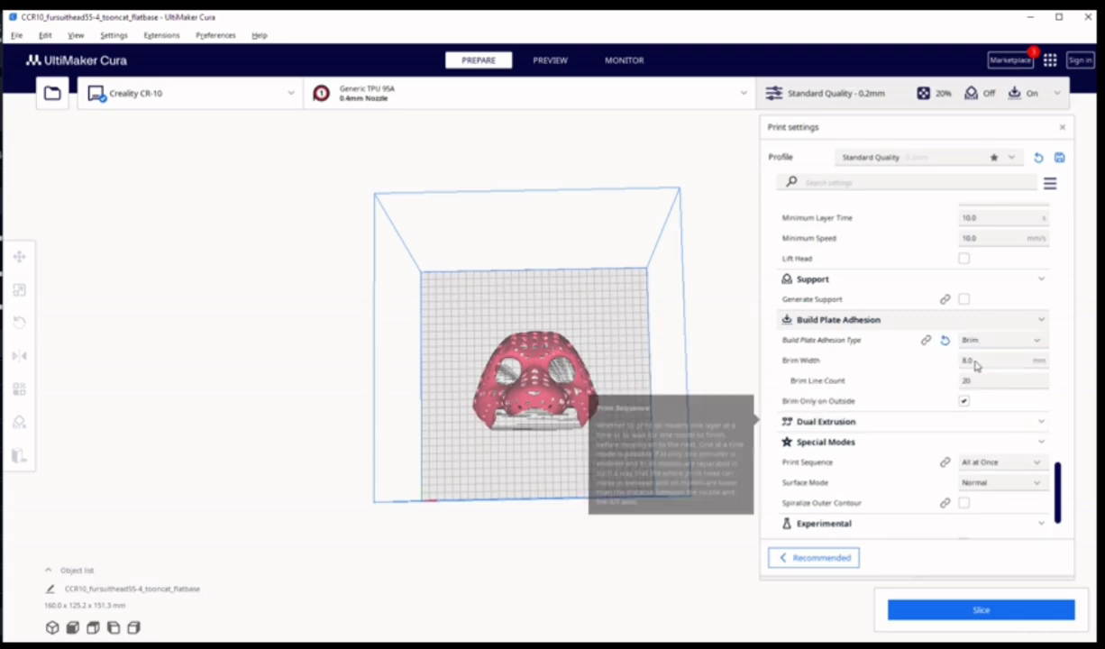
{"action": "left_click", "coordinate": [965, 360]}
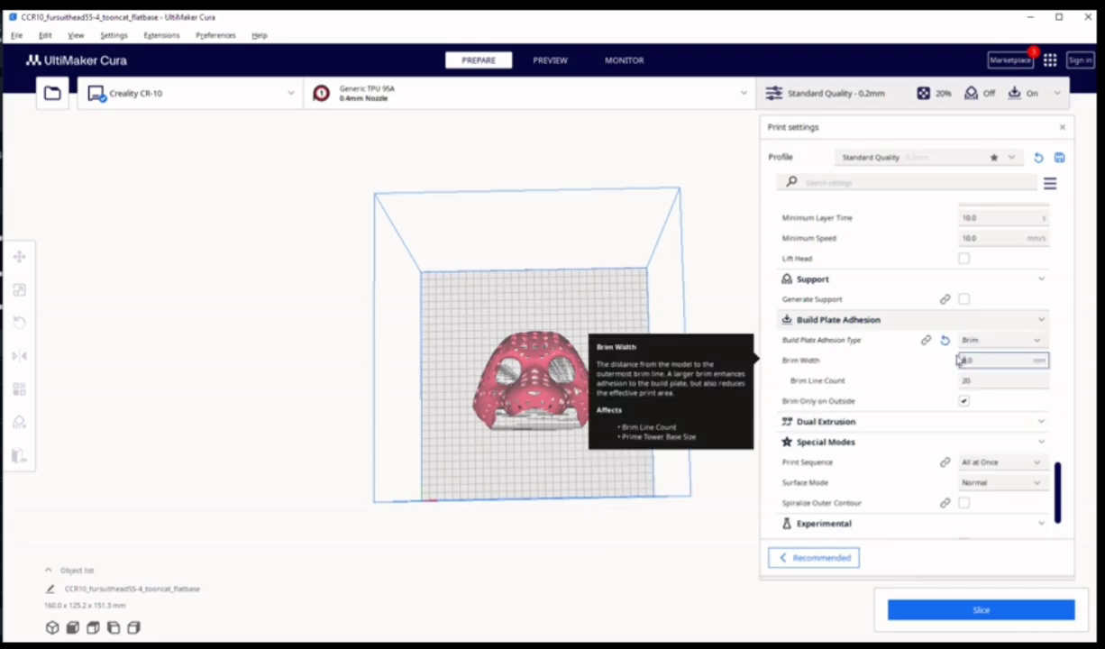
{"action": "key", "text": "Delete"}
{"action": "type", "text": "6"}
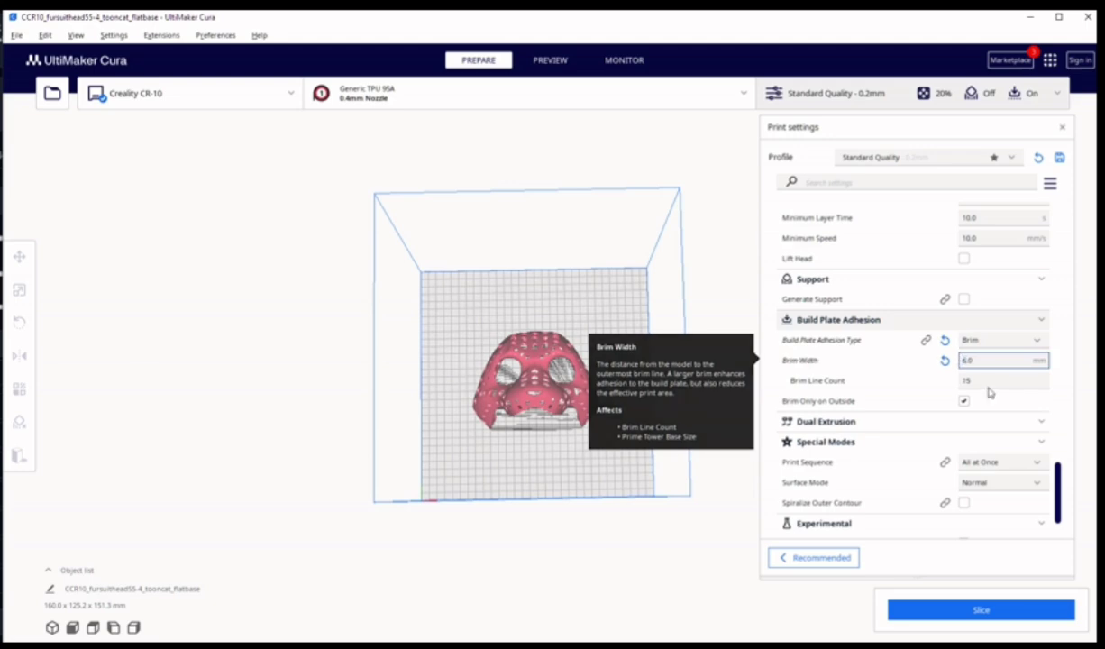
{"action": "mouse_move", "coordinate": [996, 404]}
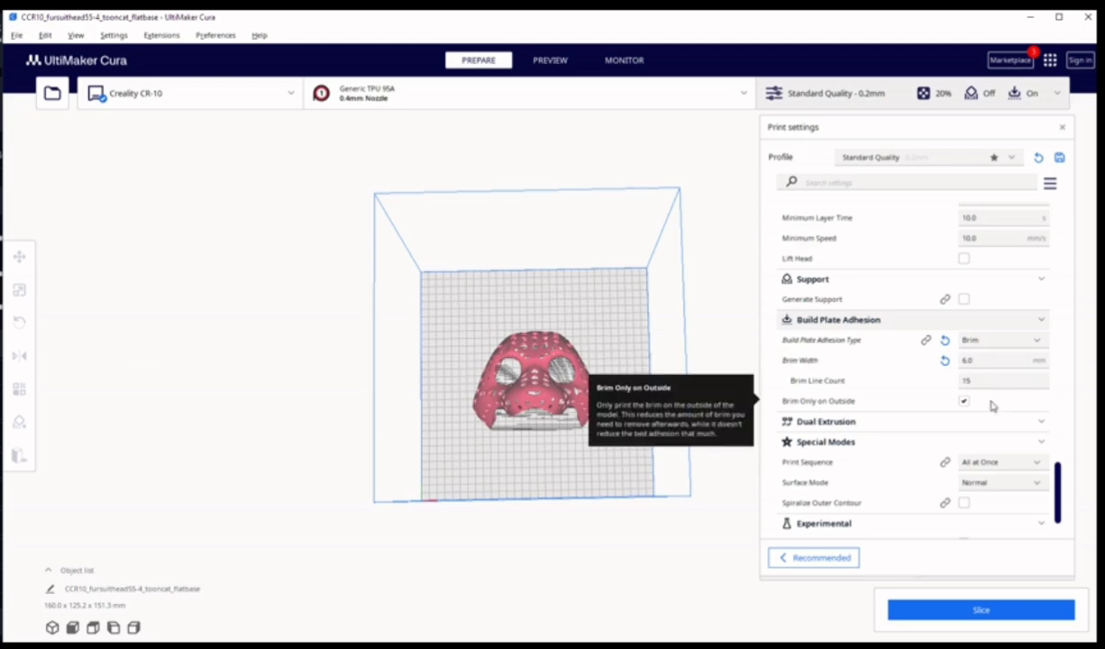
{"action": "scroll", "coordinate": [992, 405], "scroll_direction": "down", "scroll_amount": 1}
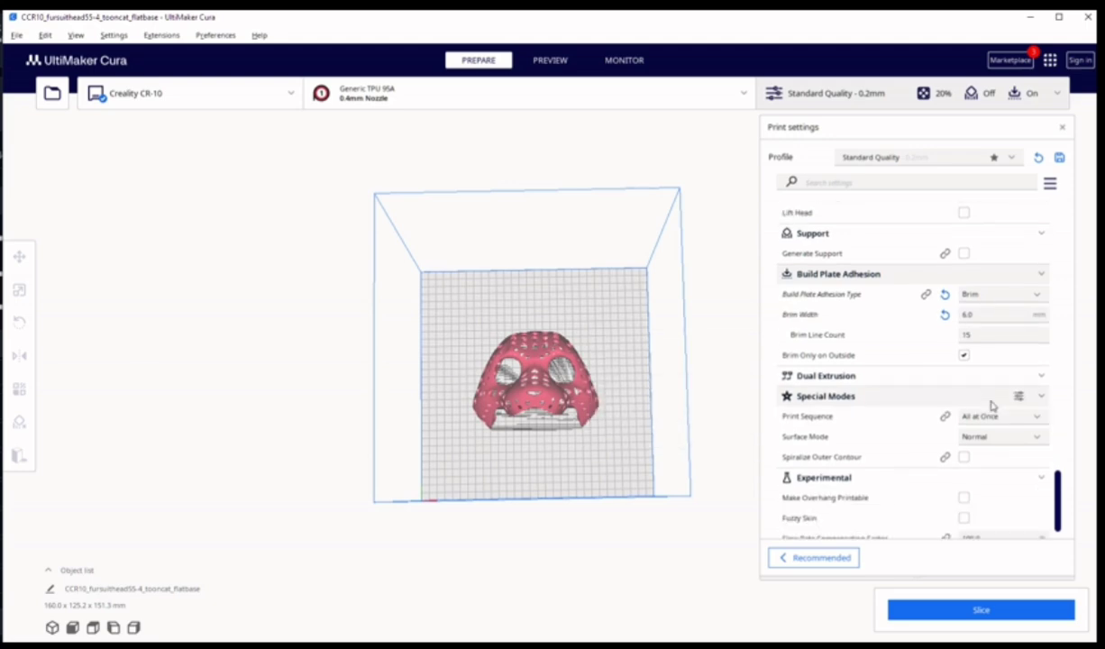
{"action": "scroll", "coordinate": [992, 405], "scroll_direction": "down", "scroll_amount": 1}
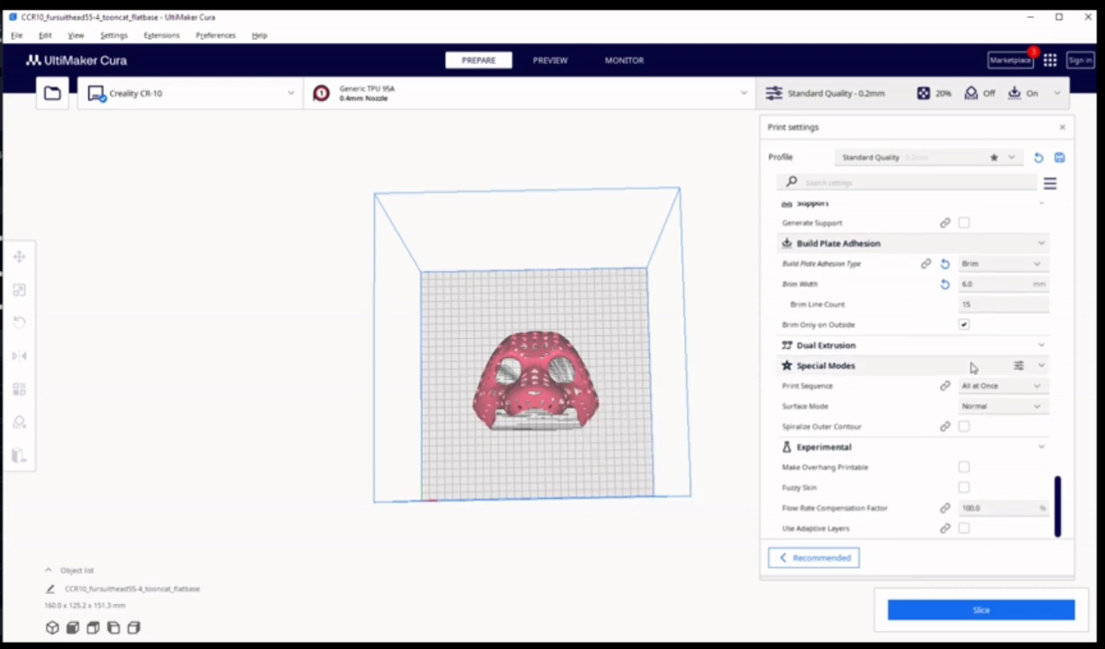
- Slice the TPU head model with the 6 mm brim settings
{"action": "left_click", "coordinate": [962, 616]}
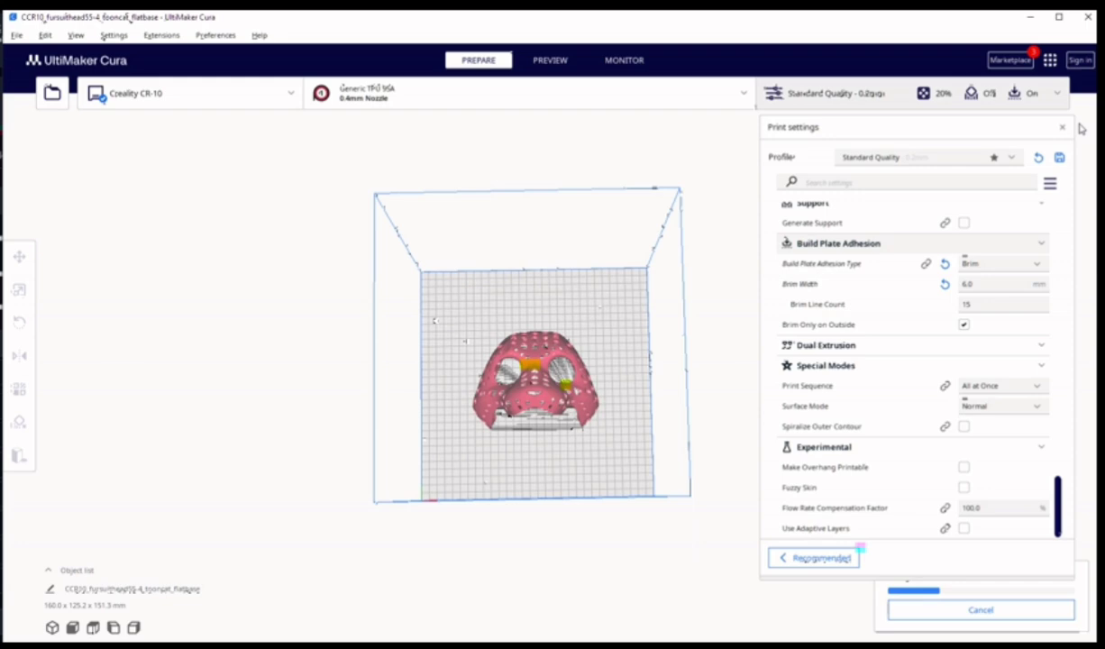
- Close the Print settings panel, then zoom and orbit to view the sliced head at an angle
{"action": "left_click", "coordinate": [1064, 127]}
{"action": "scroll", "coordinate": [513, 411], "scroll_direction": "up", "scroll_amount": 4}
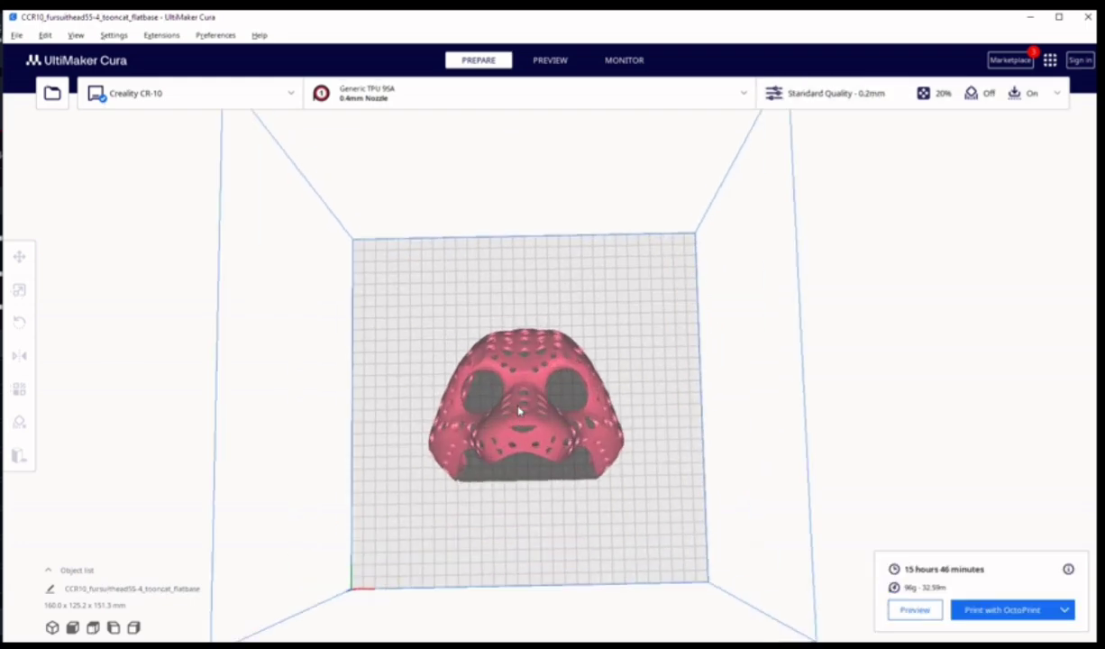
{"action": "scroll", "coordinate": [519, 411], "scroll_direction": "up", "scroll_amount": 2}
{"action": "right_click_drag", "start_coordinate": [397, 480], "coordinate": [806, 433]}
{"action": "scroll", "coordinate": [807, 436], "scroll_direction": "up", "scroll_amount": 2}
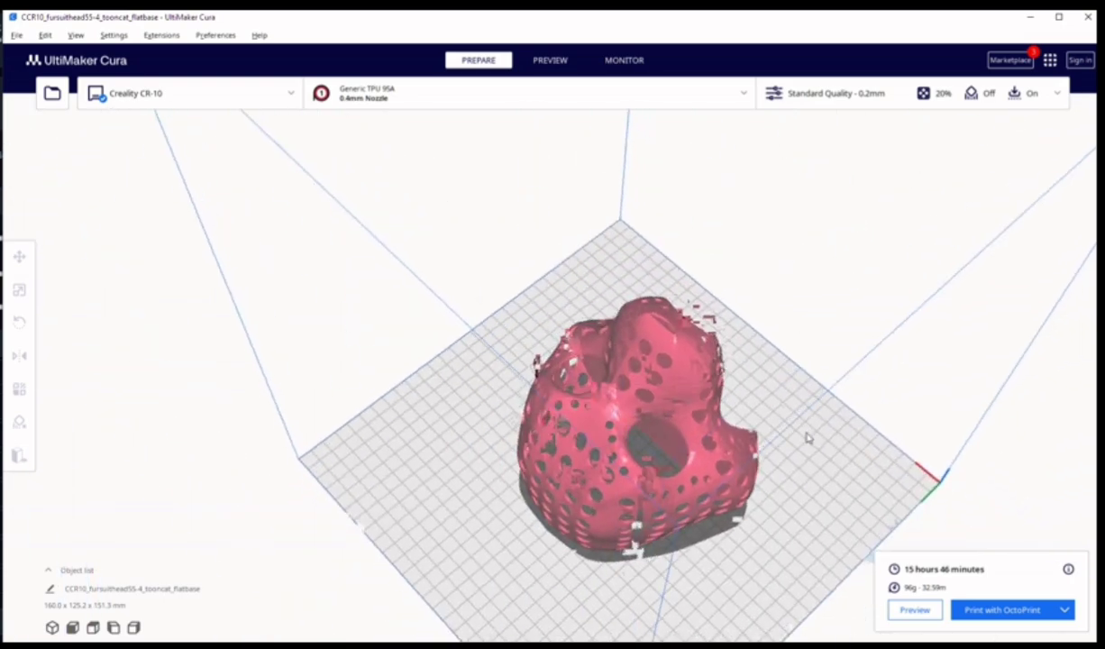
{"action": "scroll", "coordinate": [712, 496], "scroll_direction": "up", "scroll_amount": 5}
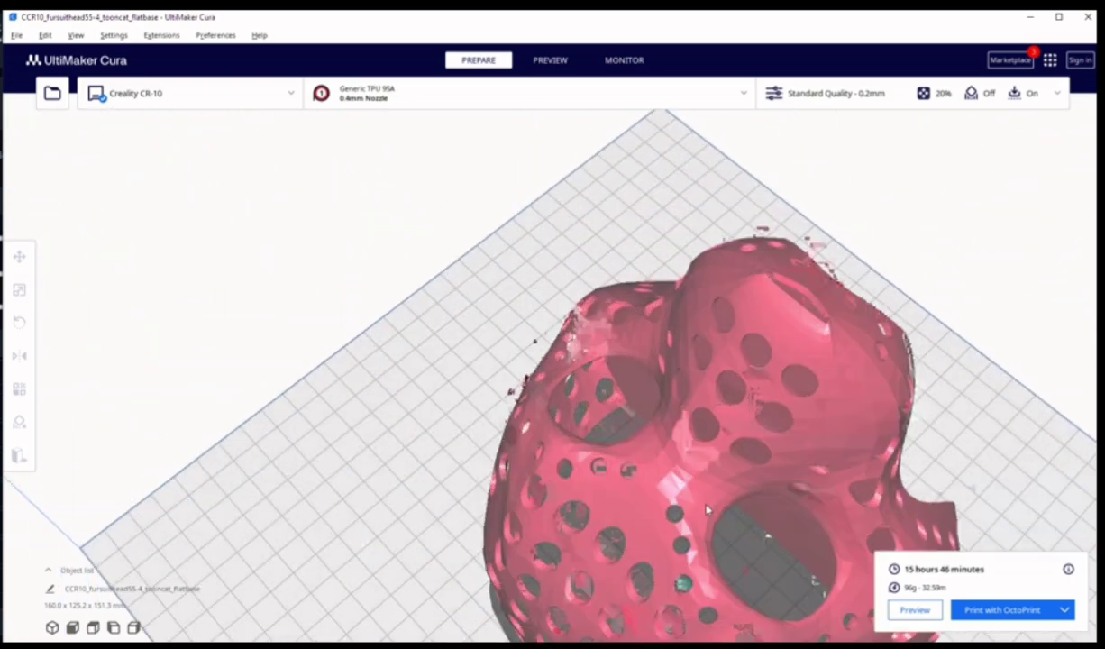
- In the layer preview, step down to the bottom brim layers, then back up to layer 153
{"action": "left_click", "coordinate": [547, 60]}
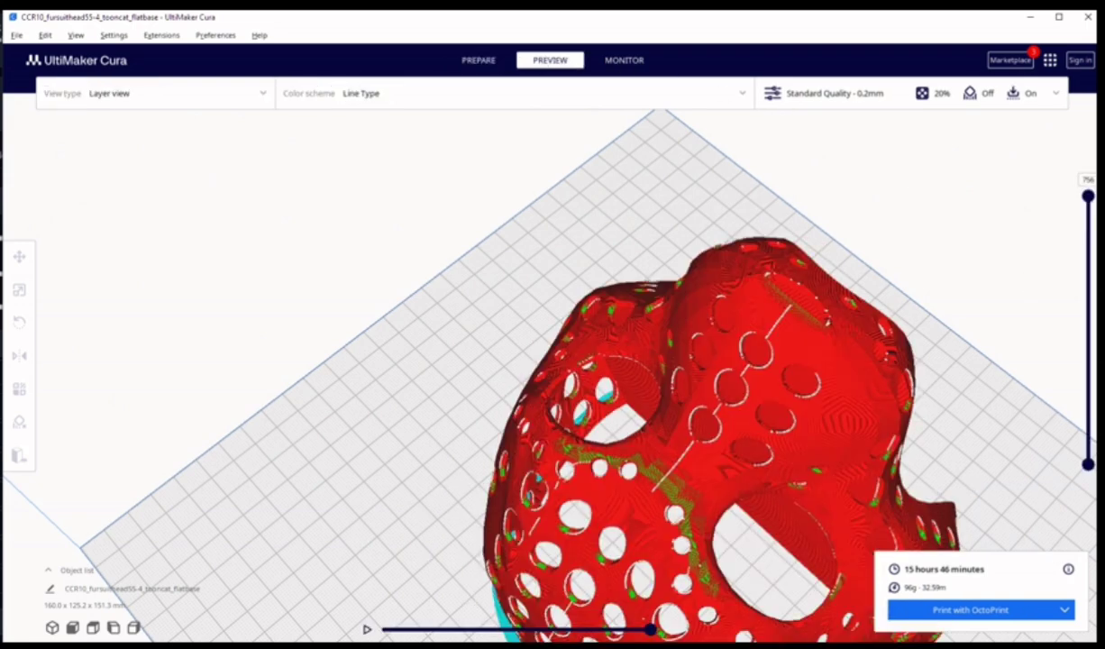
{"action": "left_click_drag", "start_coordinate": [1088, 196], "coordinate": [1077, 460]}
{"action": "scroll", "coordinate": [678, 388], "scroll_direction": "up", "scroll_amount": 6}
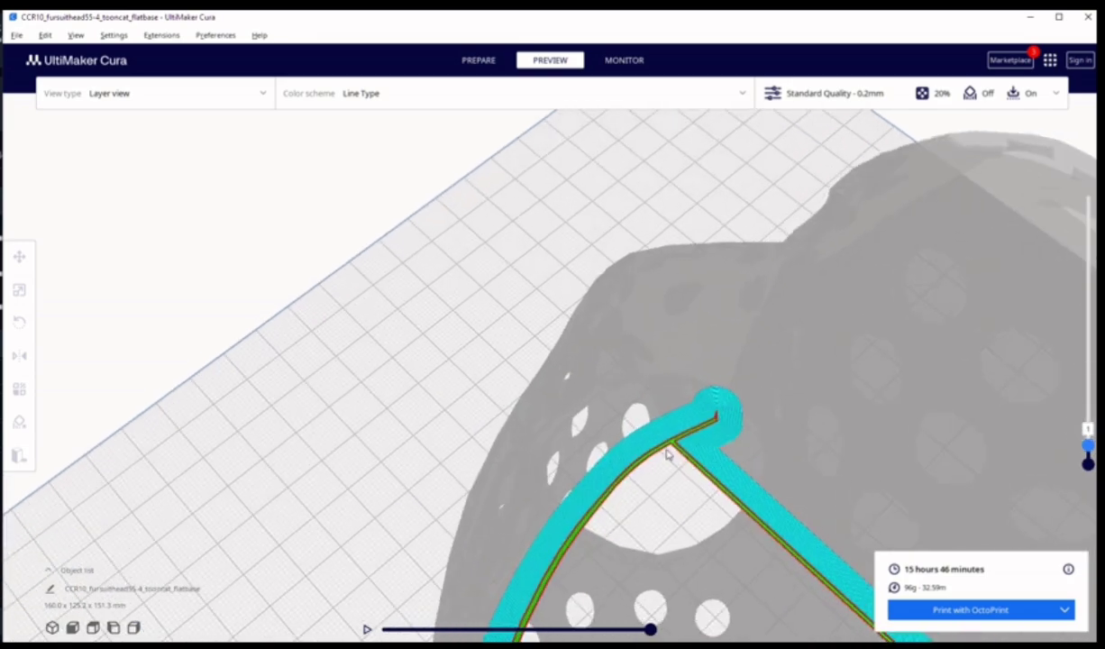
{"action": "right_click_drag", "start_coordinate": [683, 526], "coordinate": [270, 562]}
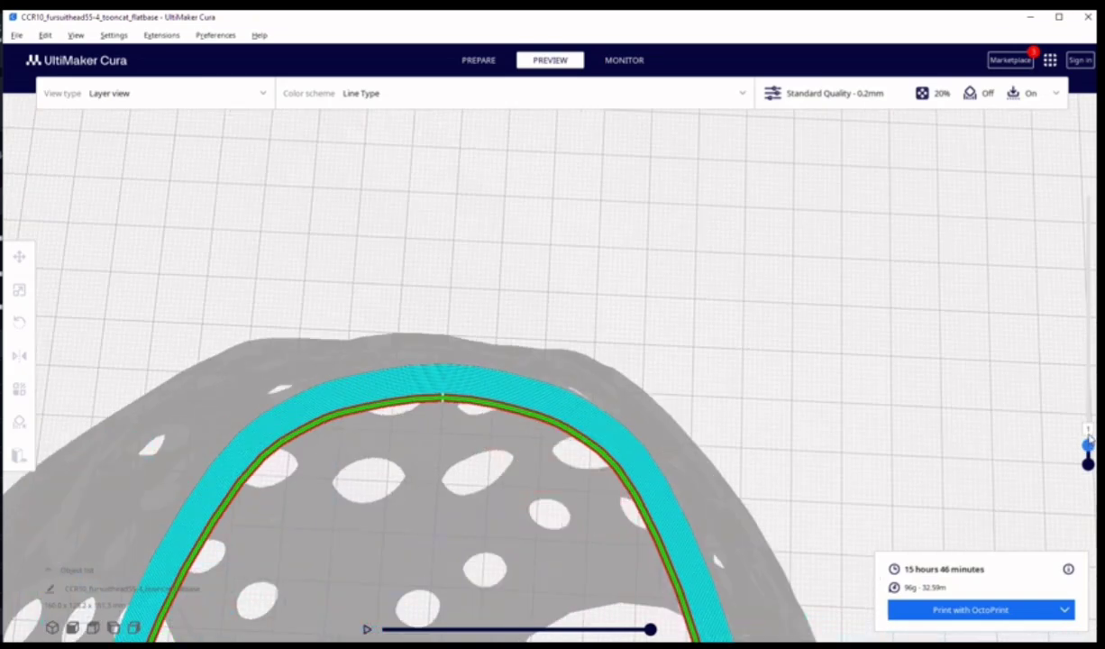
{"action": "left_click_drag", "start_coordinate": [1088, 446], "coordinate": [1088, 394]}
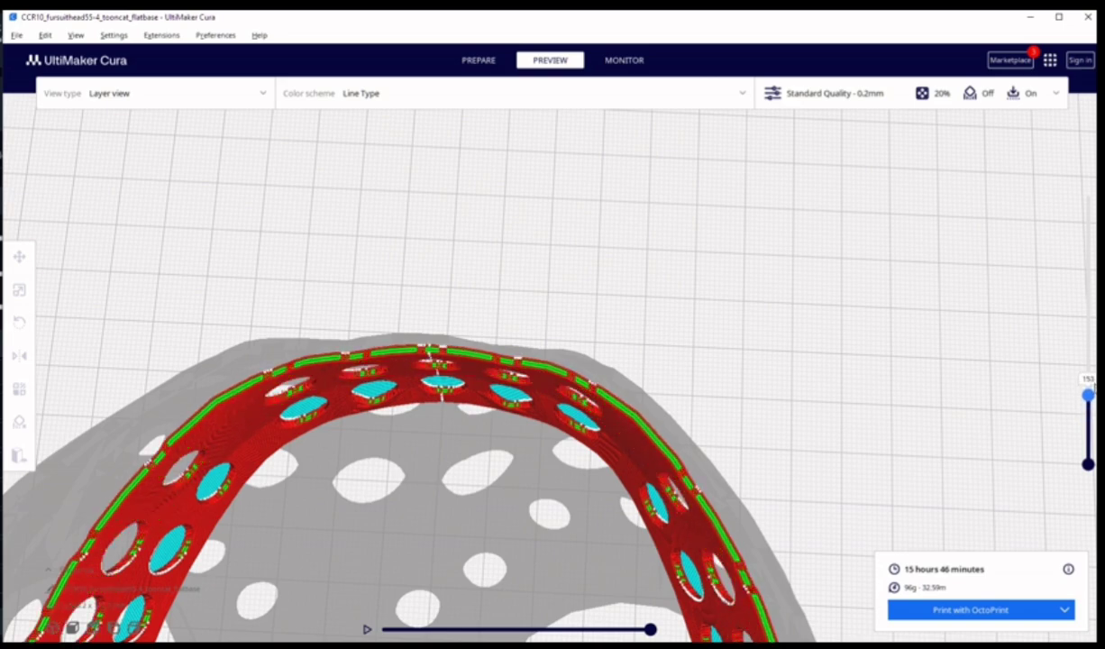
{"action": "scroll", "coordinate": [431, 529], "scroll_direction": "down", "scroll_amount": 4}
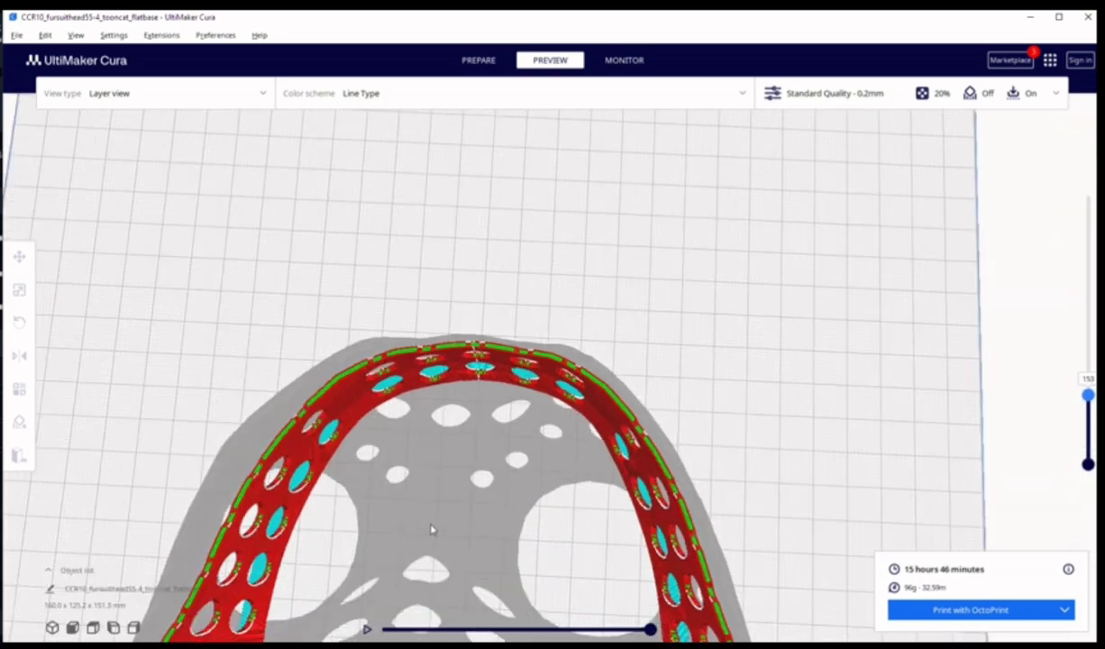
{"action": "scroll", "coordinate": [431, 529], "scroll_direction": "down", "scroll_amount": 6}
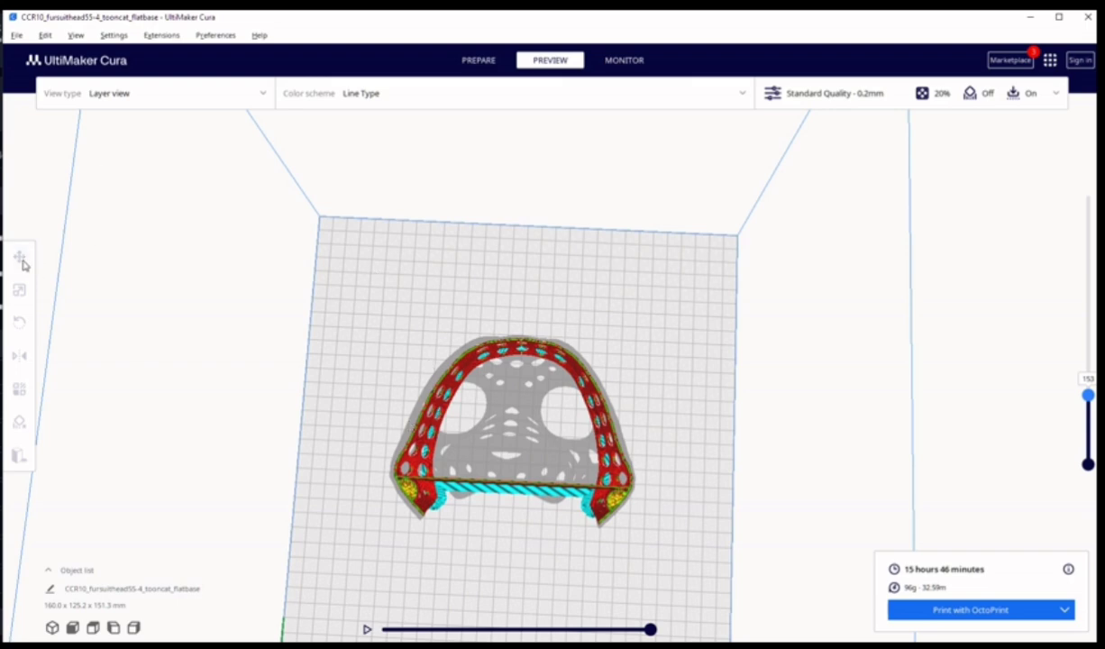
- Back in Prepare, scale the selected head base uniformly to 240 mm wide (150%)
{"action": "left_click", "coordinate": [474, 64]}
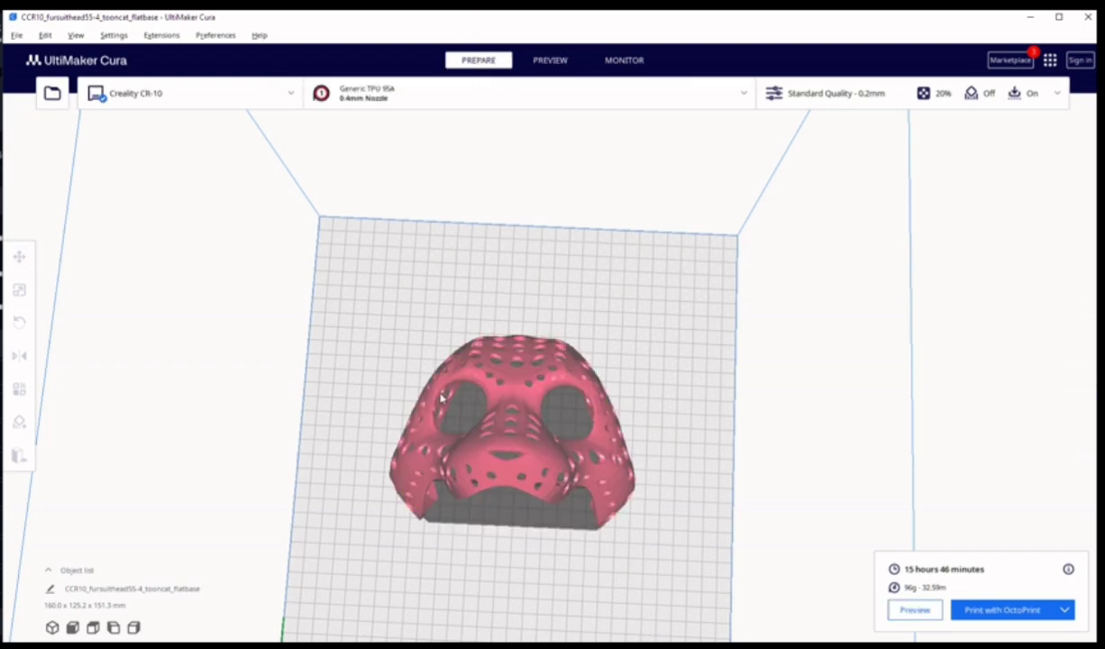
{"action": "left_click", "coordinate": [470, 378]}
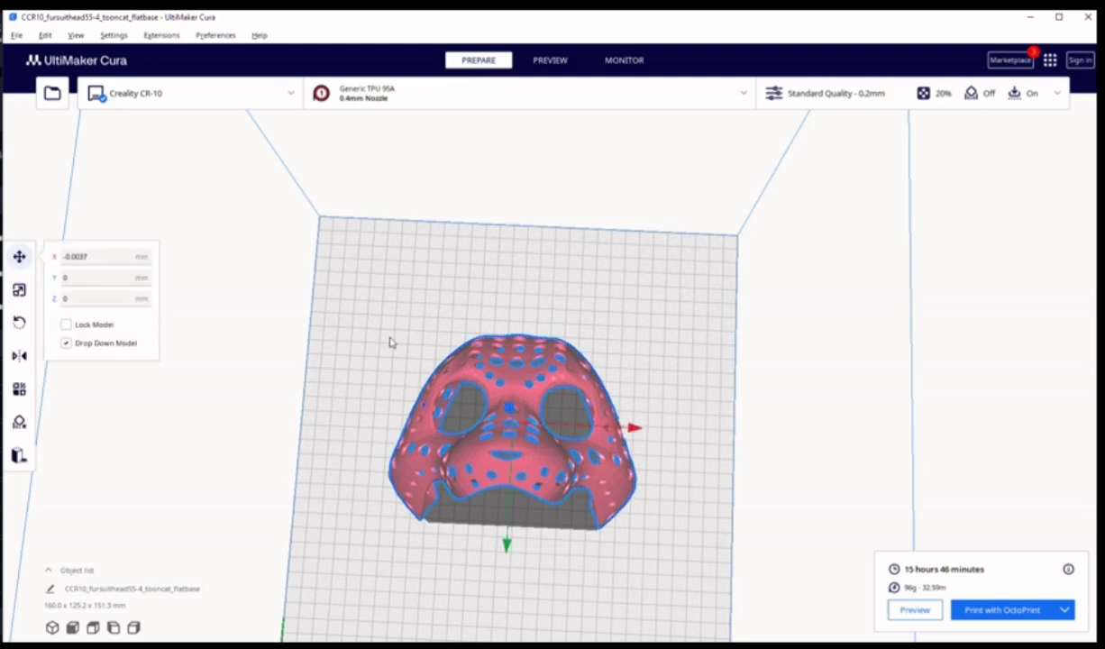
{"action": "left_click", "coordinate": [19, 290]}
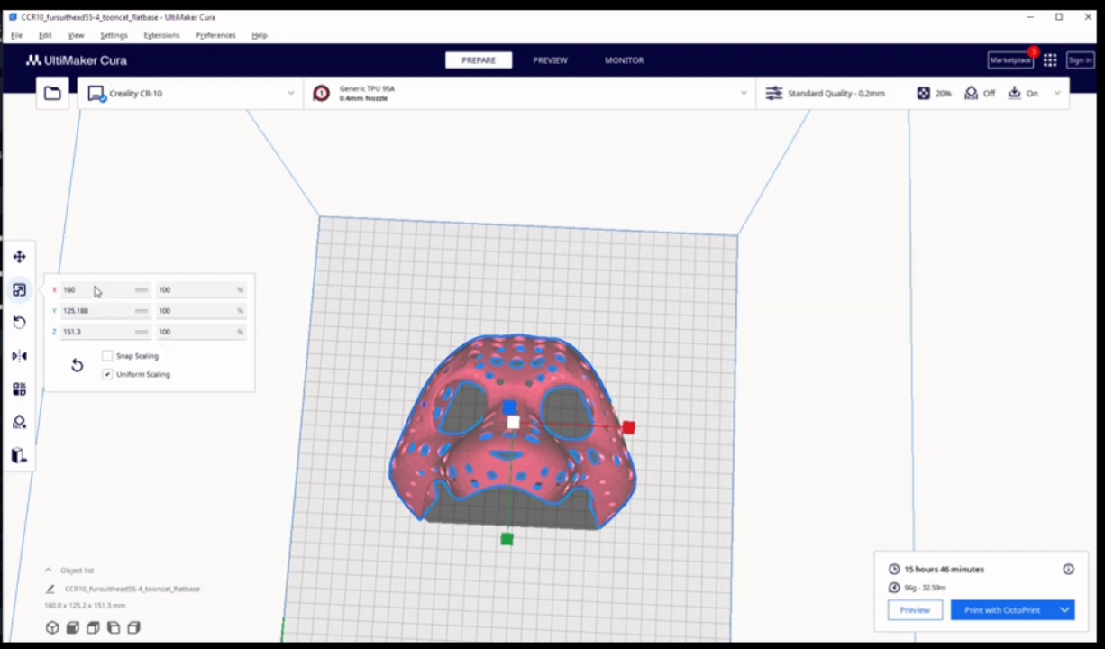
{"action": "left_click_drag", "start_coordinate": [97, 291], "coordinate": [43, 285]}
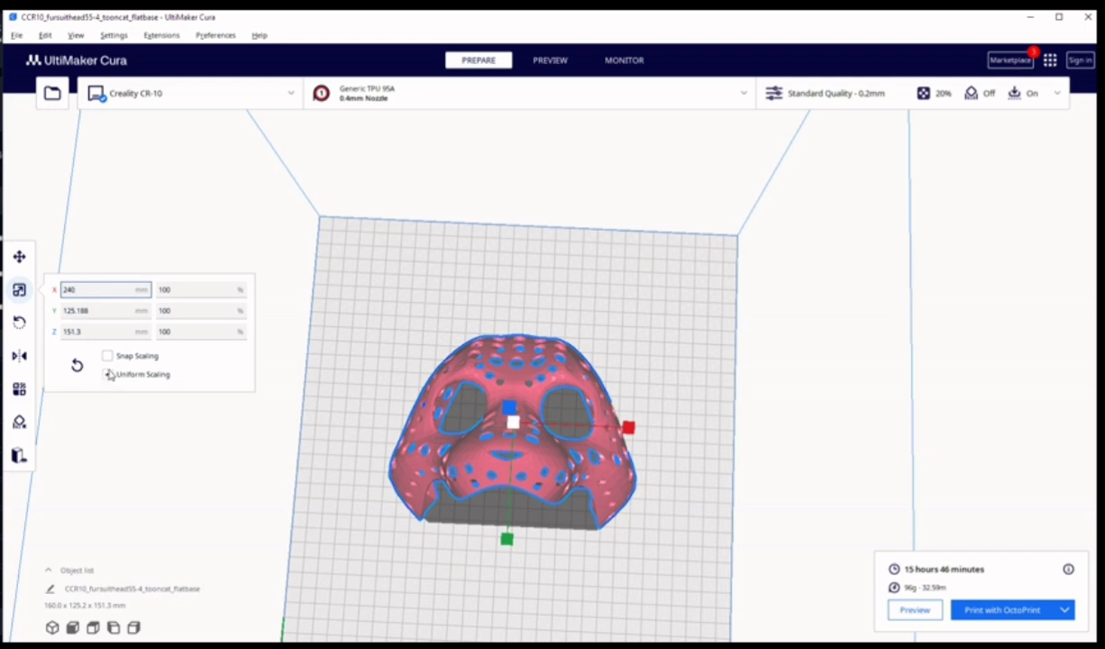
{"action": "left_click", "coordinate": [119, 314]}
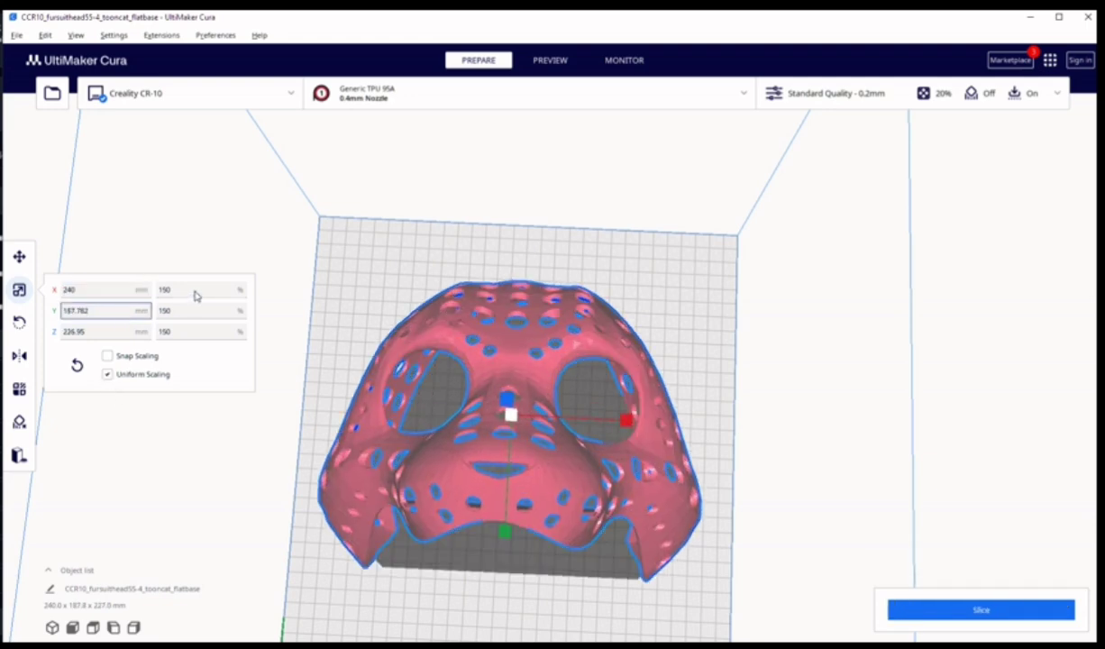
- Change the model width to 260 mm, giving a 162.5% uniform scale
{"action": "left_click", "coordinate": [71, 291]}
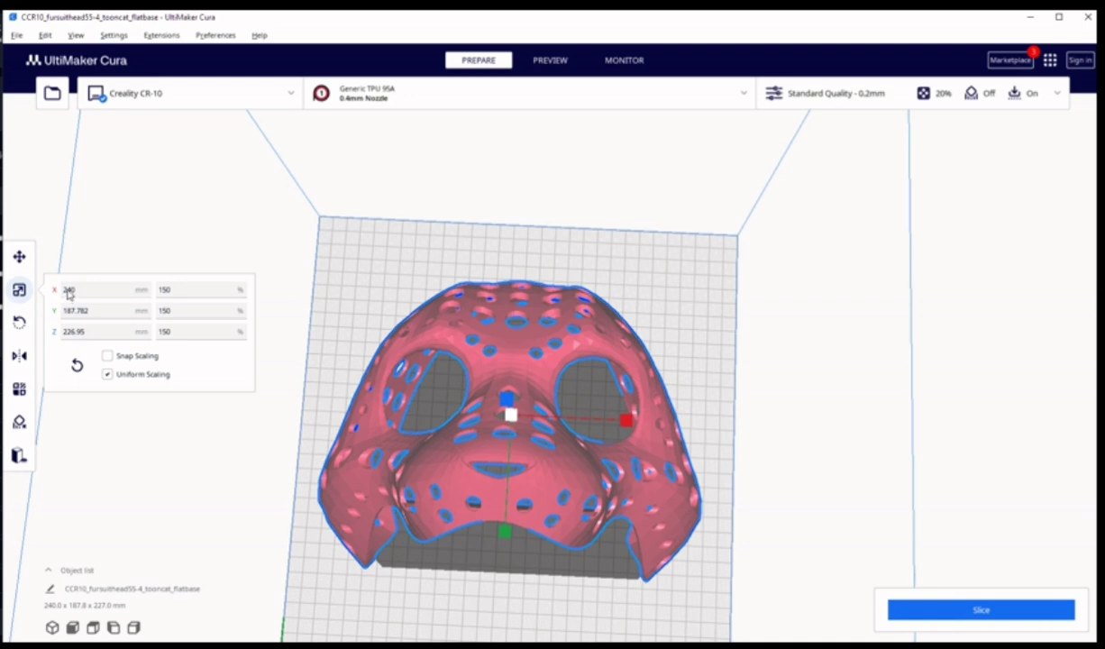
{"action": "left_click", "coordinate": [71, 291]}
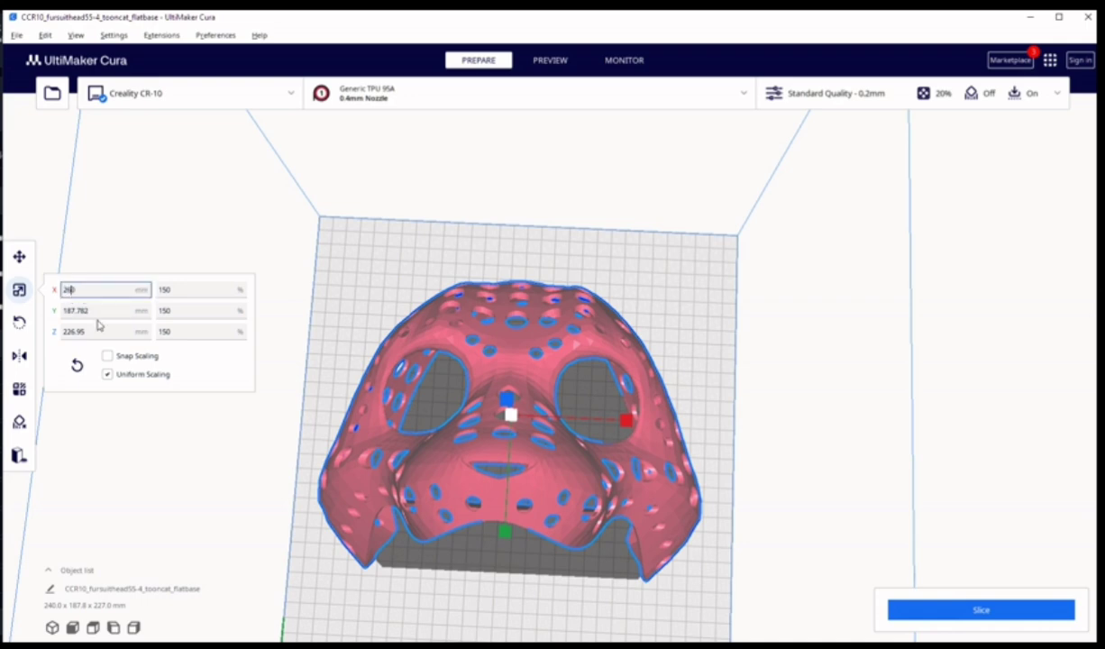
{"action": "key", "text": "BackSpace"}
{"action": "type", "text": "6"}
{"action": "left_click", "coordinate": [99, 313]}
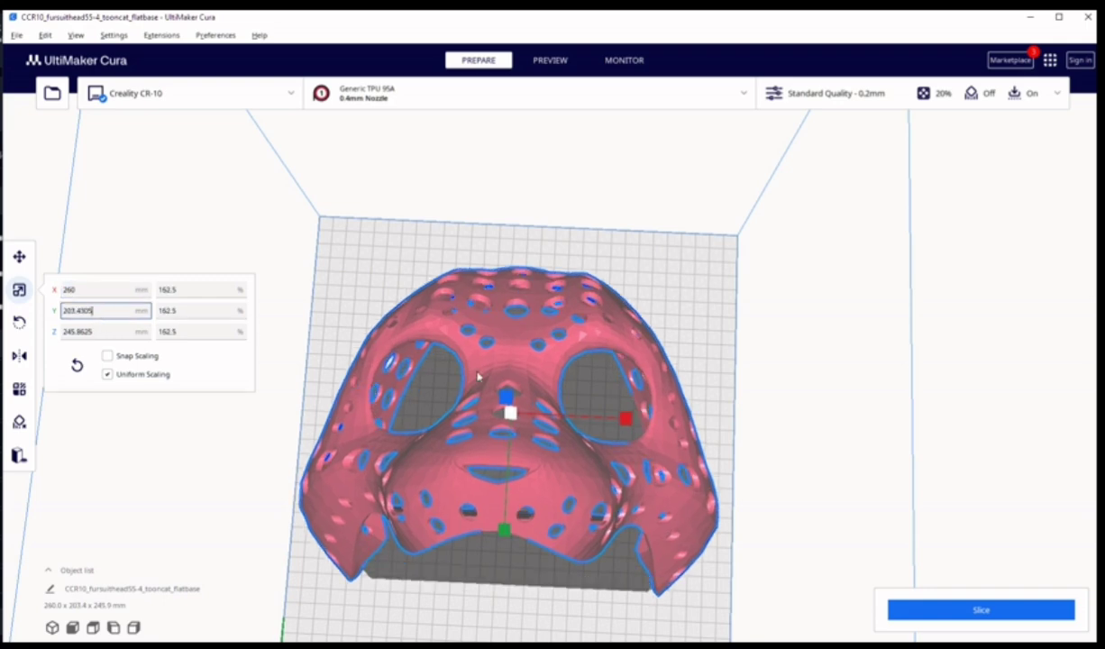
{"action": "right_click_drag", "start_coordinate": [438, 435], "coordinate": [473, 444]}
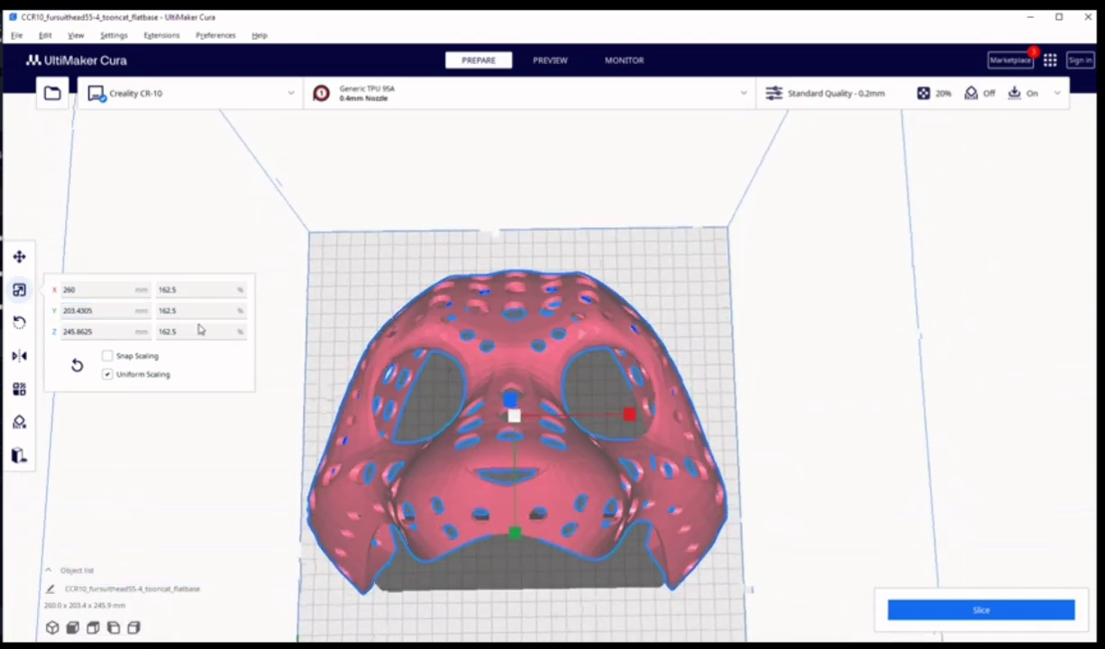
{"action": "left_click", "coordinate": [191, 290]}
{"action": "left_click_drag", "start_coordinate": [180, 290], "coordinate": [127, 289]}
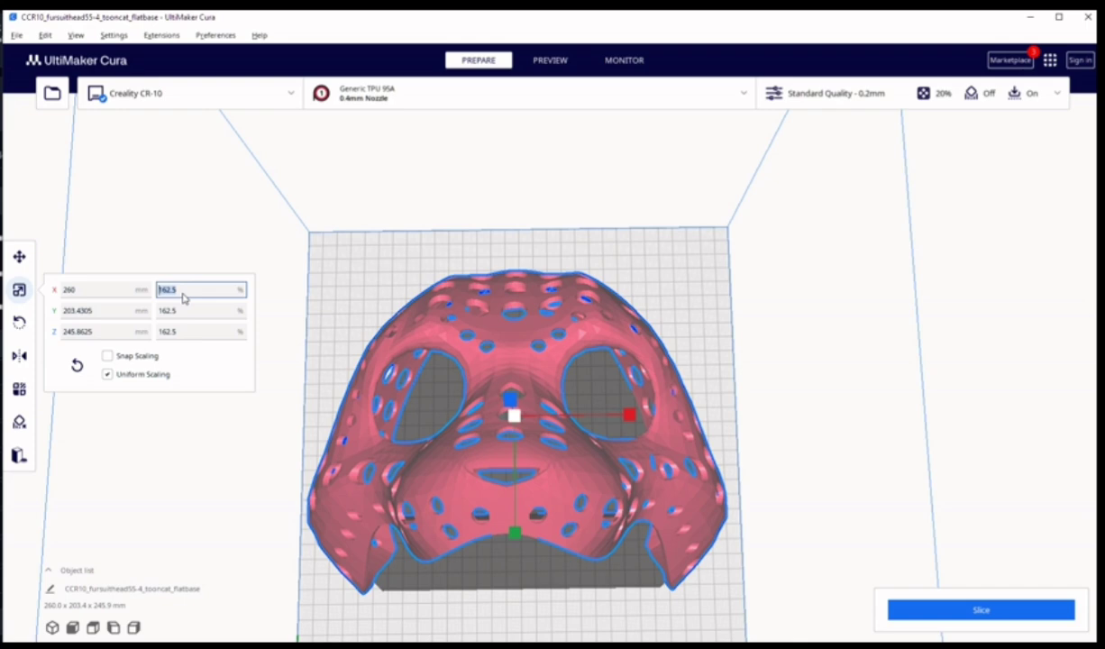
- Change the model width from 260 to 300 mm, a 187.5% scale
{"action": "scroll", "coordinate": [512, 405], "scroll_direction": "down", "scroll_amount": 5}
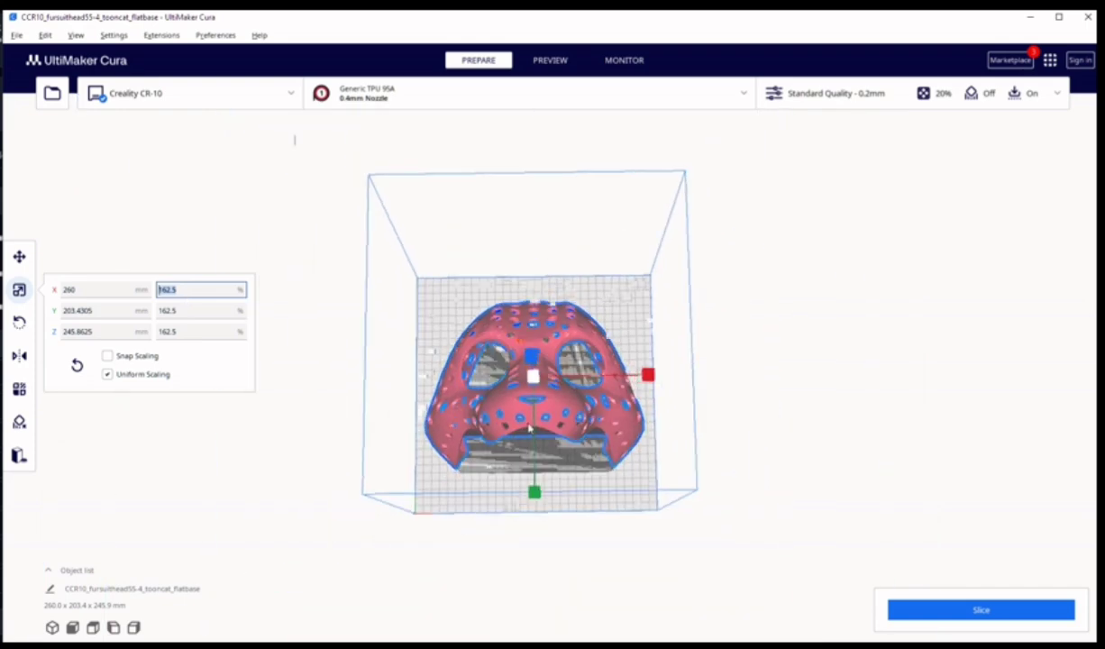
{"action": "scroll", "coordinate": [529, 429], "scroll_direction": "up", "scroll_amount": 4}
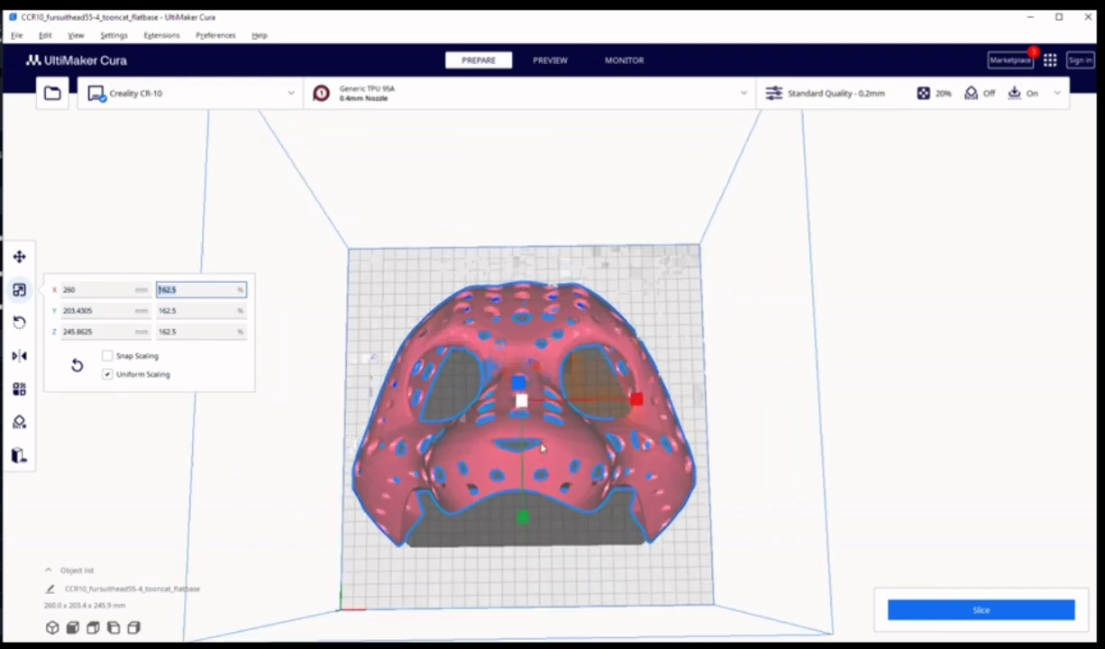
{"action": "left_click", "coordinate": [68, 290]}
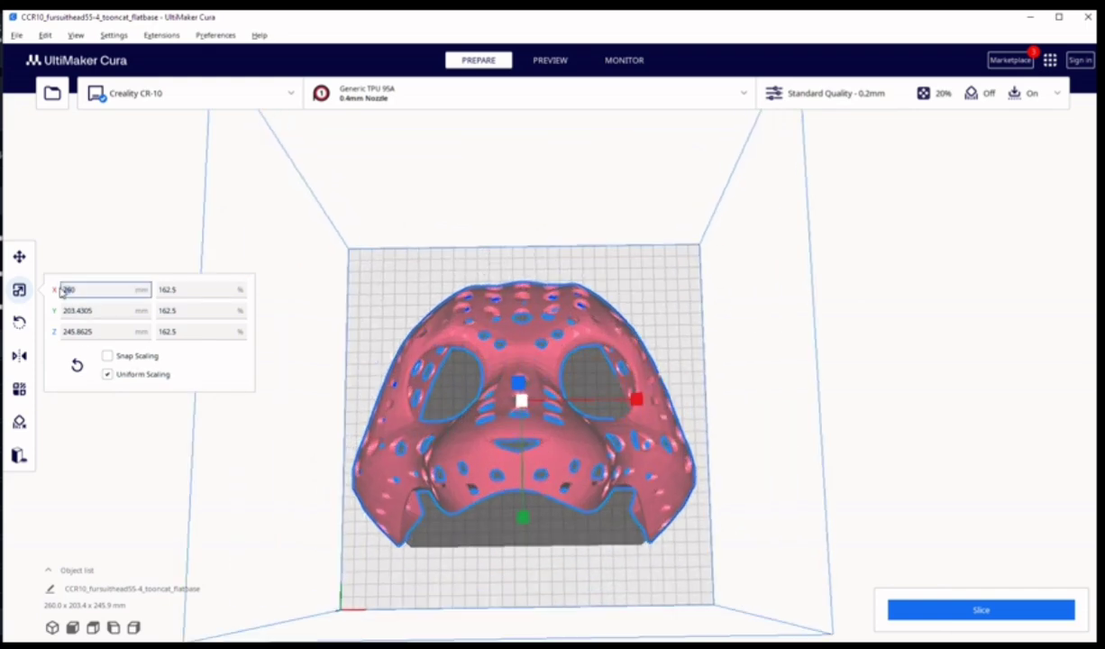
{"action": "double_click", "coordinate": [63, 289]}
{"action": "left_click", "coordinate": [104, 312]}
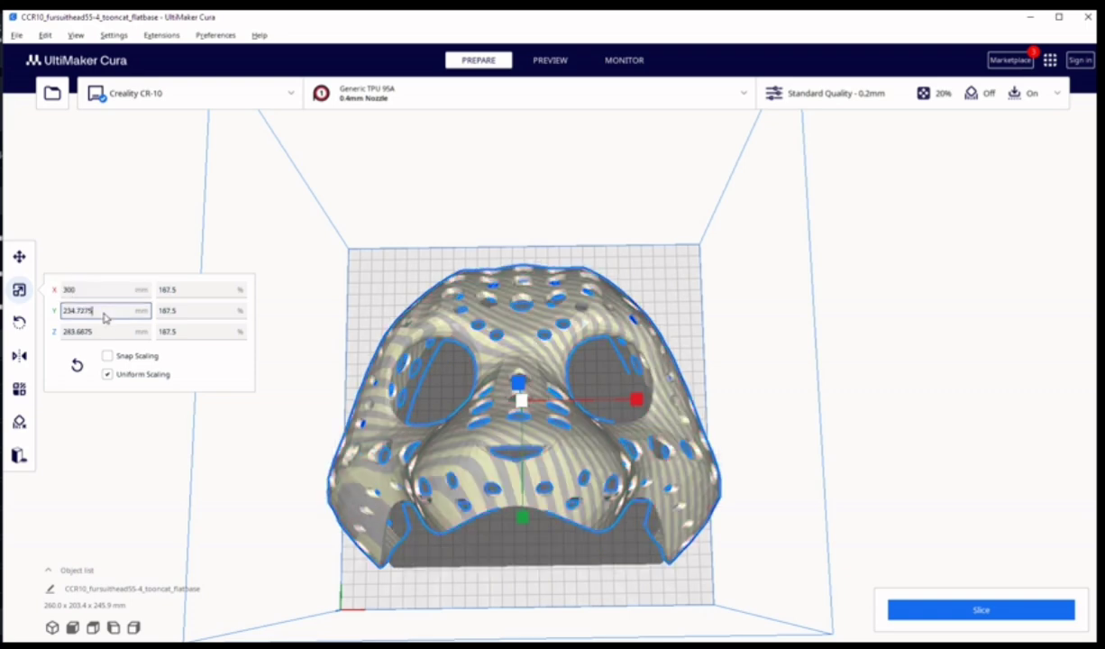
{"action": "left_click", "coordinate": [483, 457]}
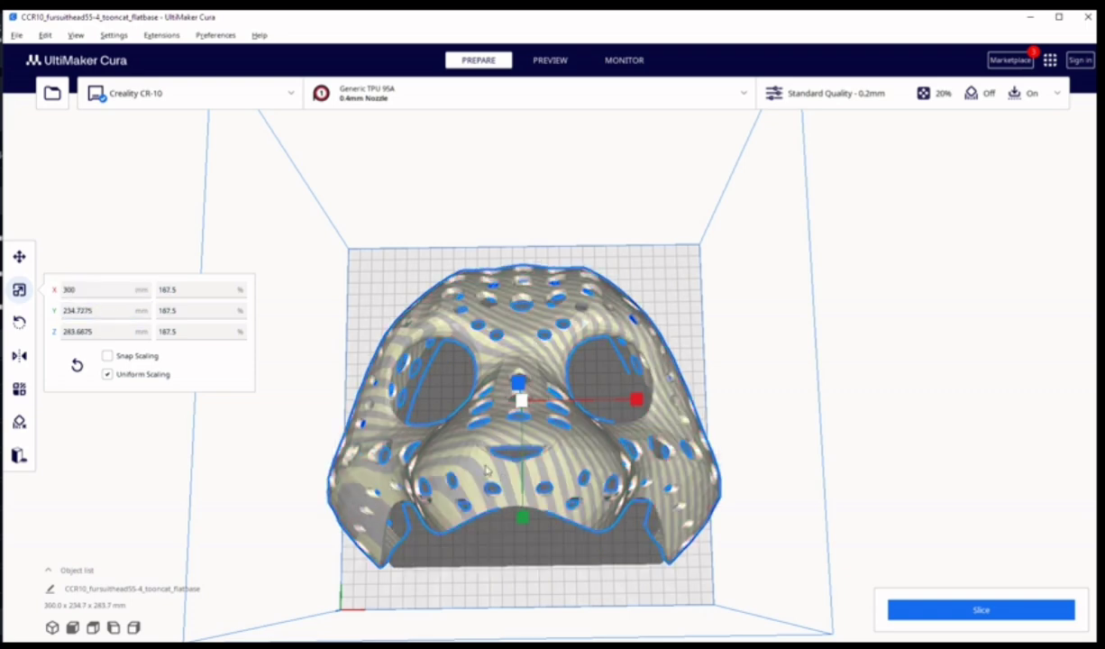
- Rotate the head base on the bed with the Rotate tool ring, then recheck its size
{"action": "left_click", "coordinate": [17, 324]}
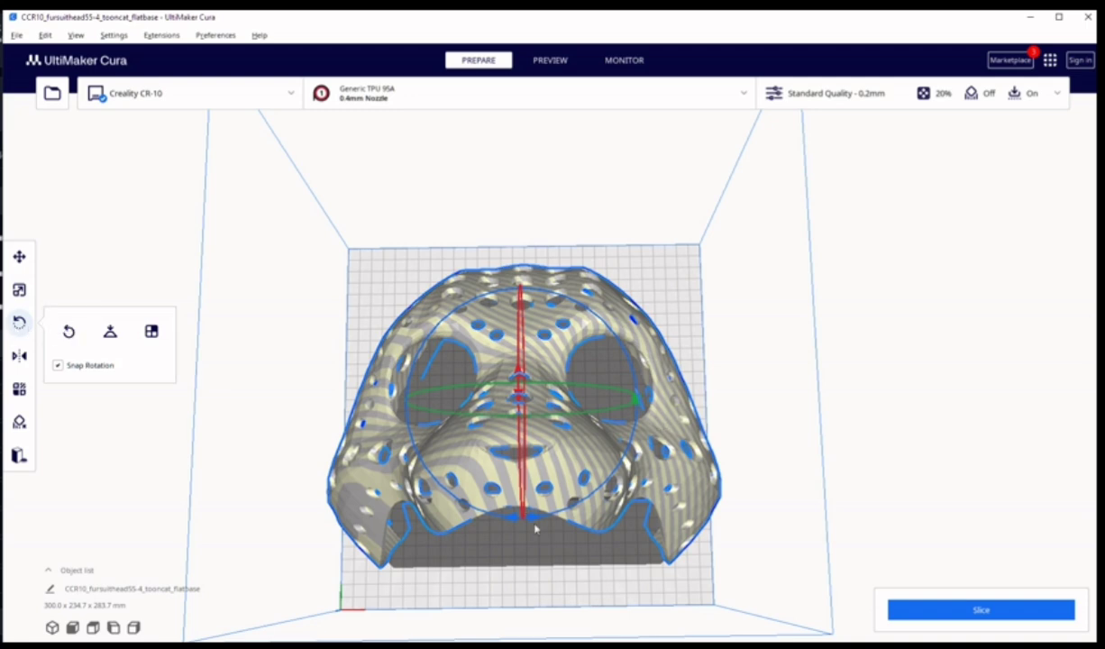
{"action": "left_click_drag", "start_coordinate": [532, 521], "coordinate": [613, 503]}
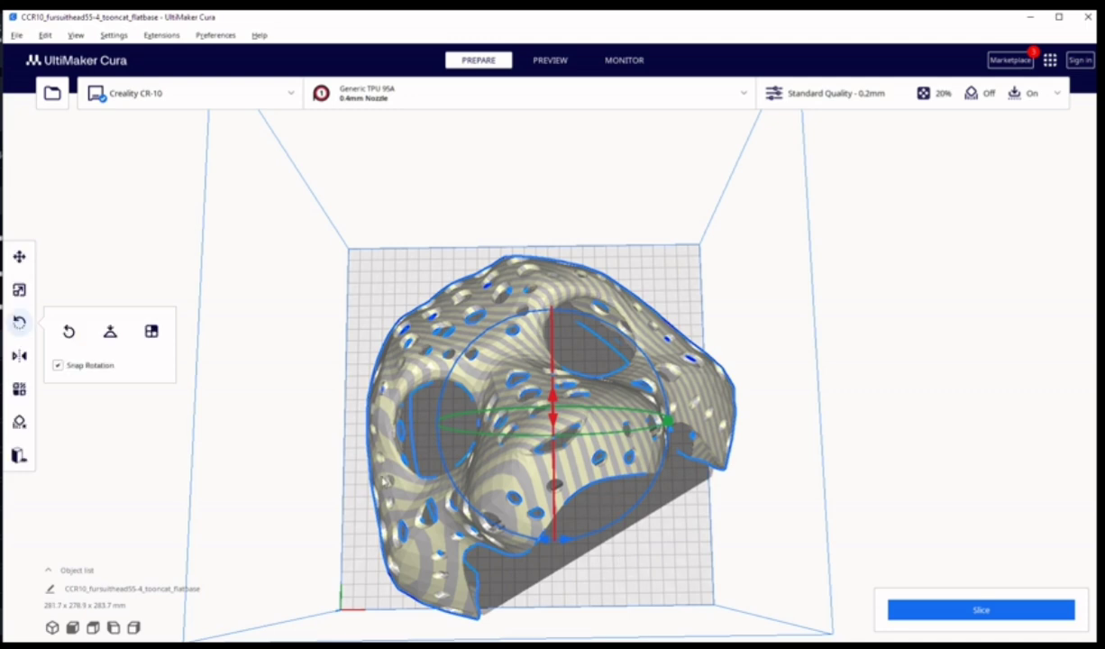
{"action": "left_click", "coordinate": [19, 290]}
- Slide the model to X 0.1229, Y 5.9875 so it fits inside the build volume
{"action": "left_click", "coordinate": [24, 258]}
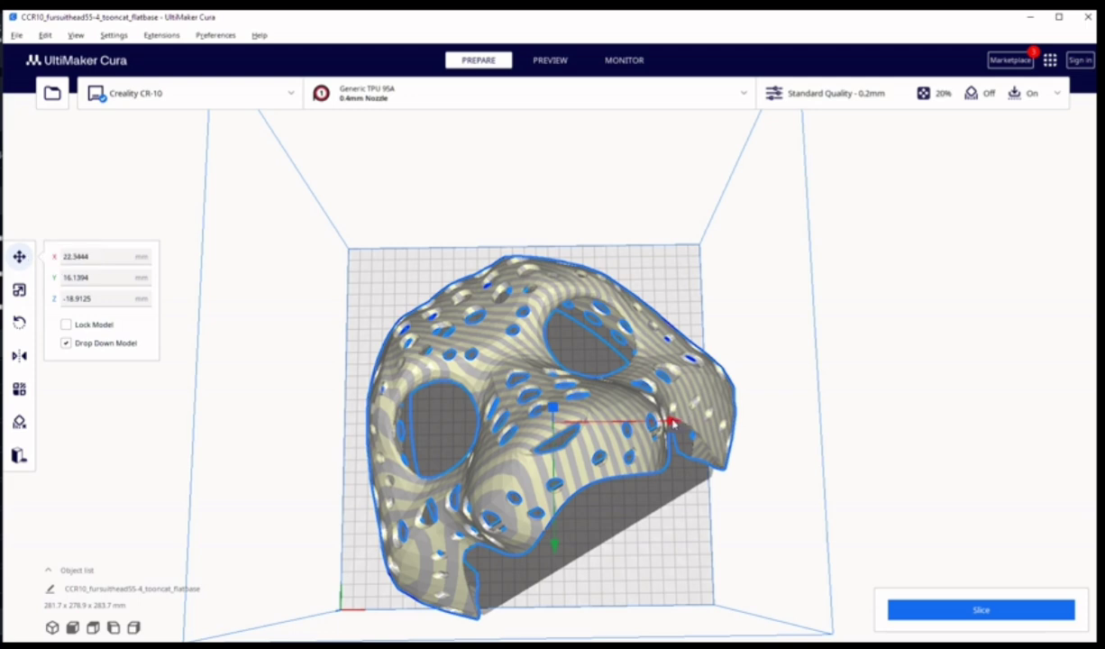
{"action": "left_click_drag", "start_coordinate": [673, 423], "coordinate": [643, 423]}
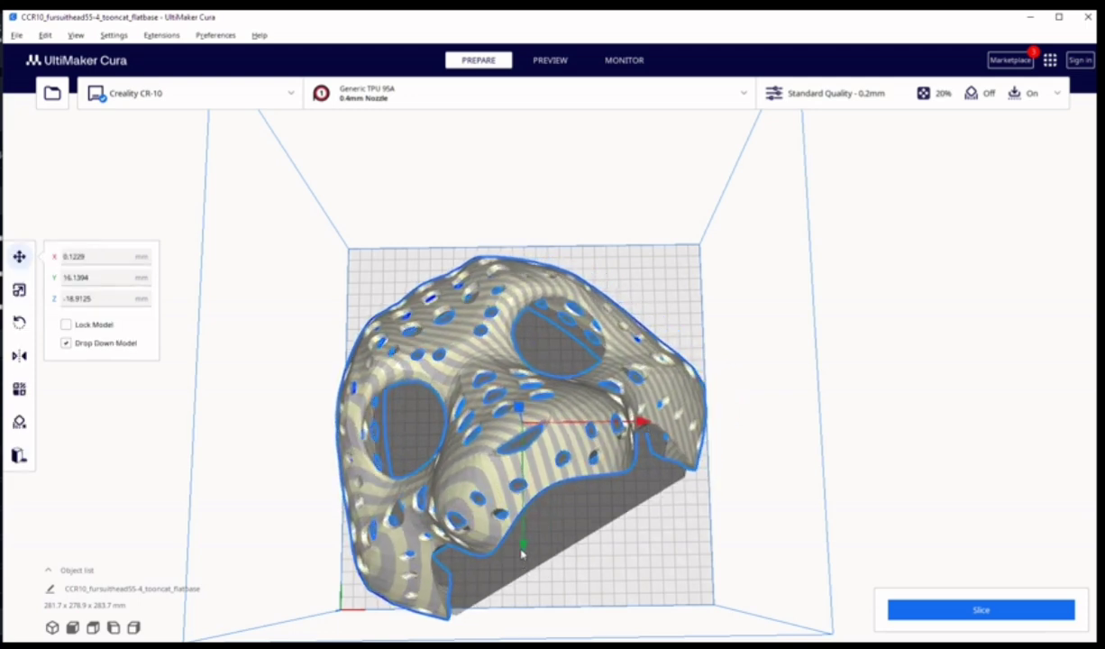
{"action": "left_click_drag", "start_coordinate": [523, 551], "coordinate": [524, 534]}
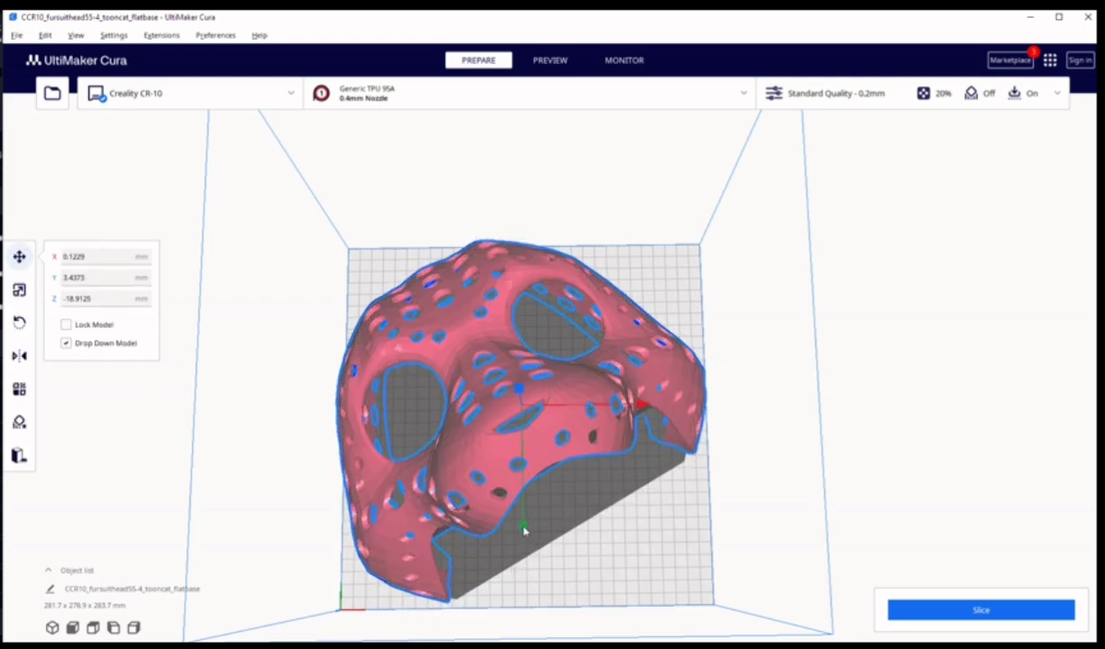
{"action": "left_click_drag", "start_coordinate": [525, 531], "coordinate": [525, 539]}
- Raise the head base to Z 0, turn off Drop Down Model, and deselect it
{"action": "scroll", "coordinate": [581, 569], "scroll_direction": "down", "scroll_amount": 3}
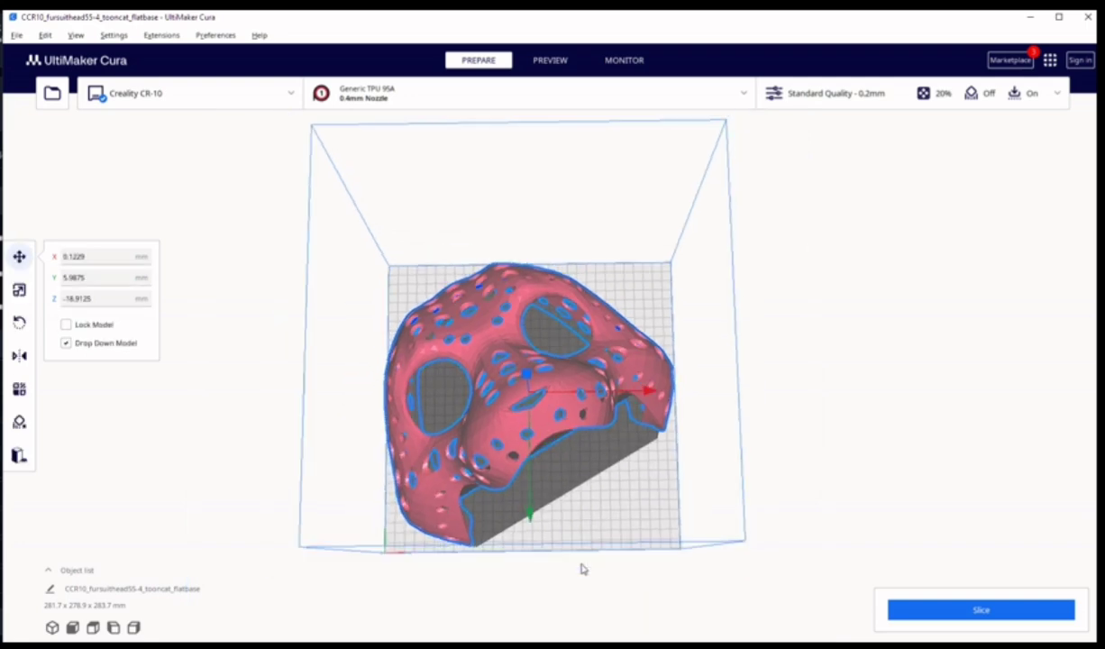
{"action": "right_click_drag", "start_coordinate": [581, 569], "coordinate": [627, 408]}
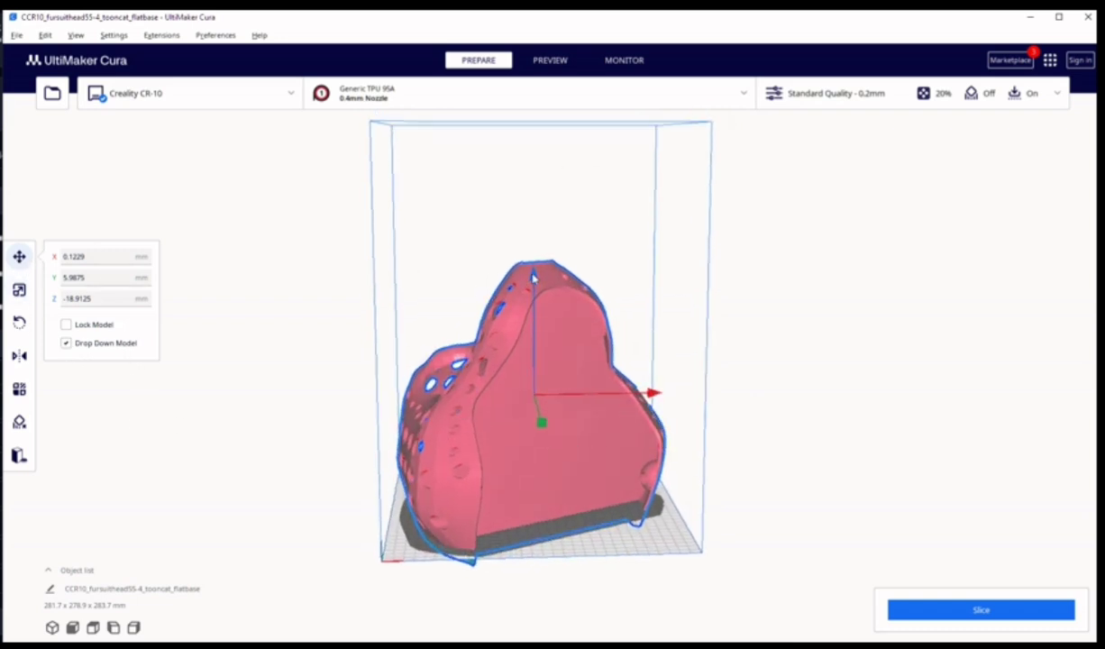
{"action": "left_click_drag", "start_coordinate": [533, 279], "coordinate": [535, 257]}
{"action": "right_click_drag", "start_coordinate": [624, 582], "coordinate": [605, 612]}
{"action": "left_click", "coordinate": [66, 344]}
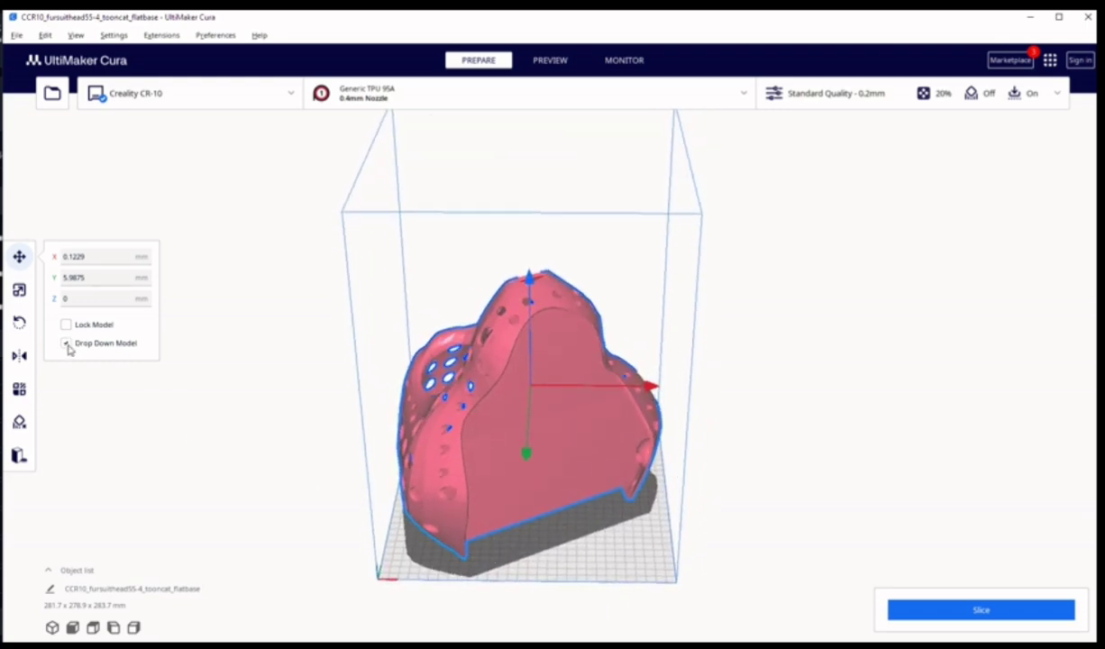
{"action": "left_click", "coordinate": [733, 536]}
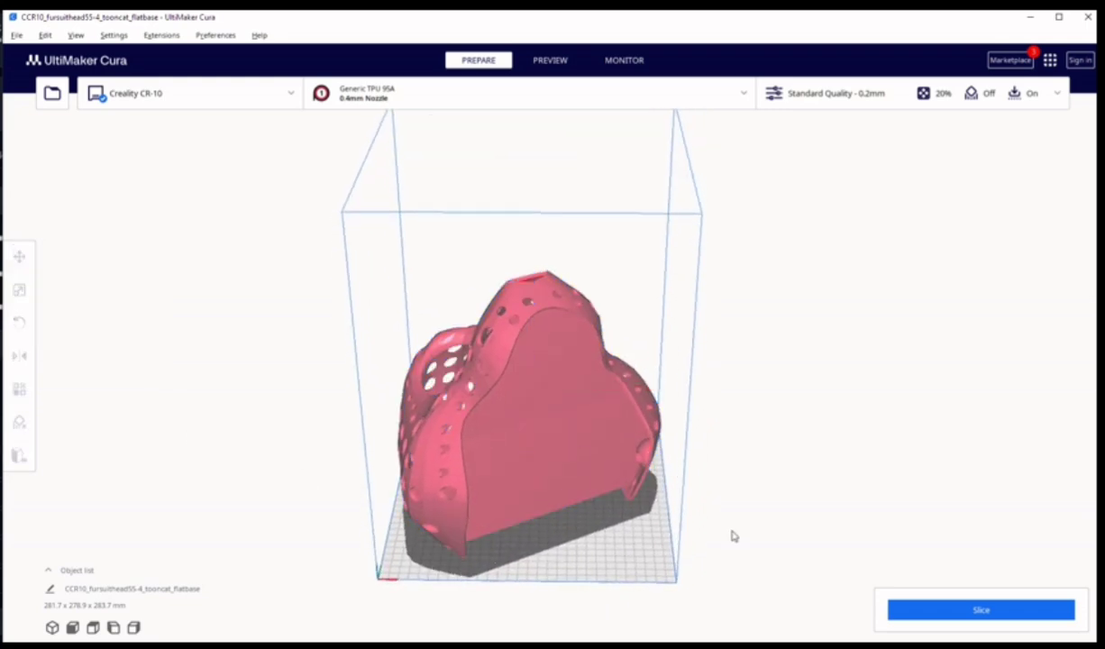
{"action": "right_click_drag", "start_coordinate": [575, 546], "coordinate": [613, 647]}
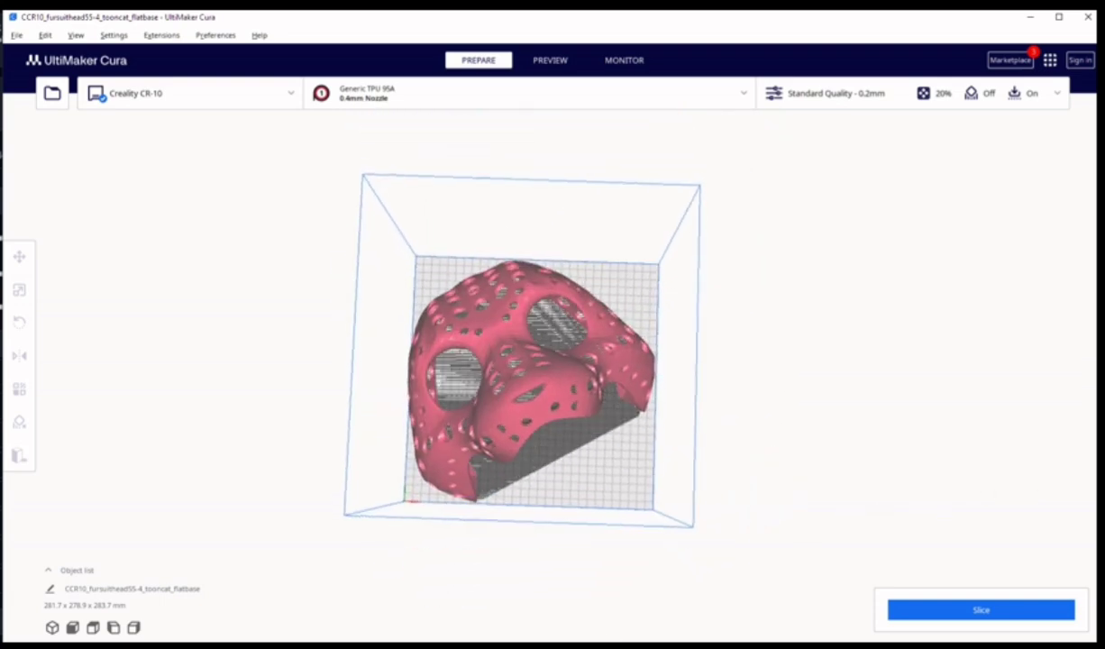
{"action": "right_click_drag", "start_coordinate": [793, 424], "coordinate": [856, 401]}
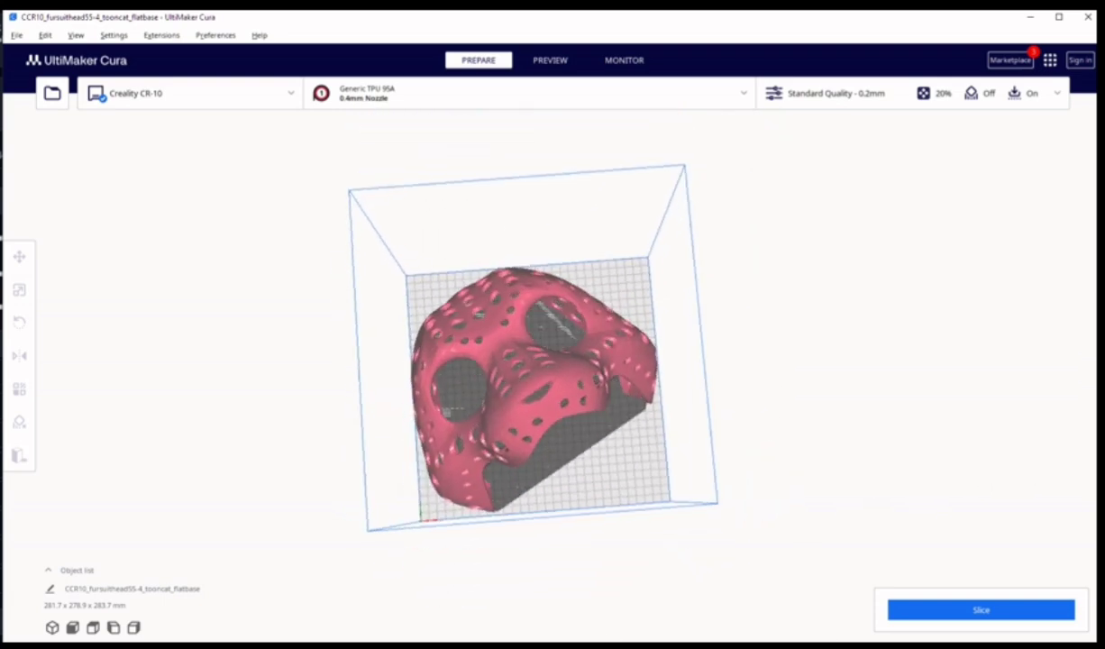
- Slice the enlarged head base, estimating about 3 days 5 hours 10 minutes
{"action": "left_click", "coordinate": [967, 613]}
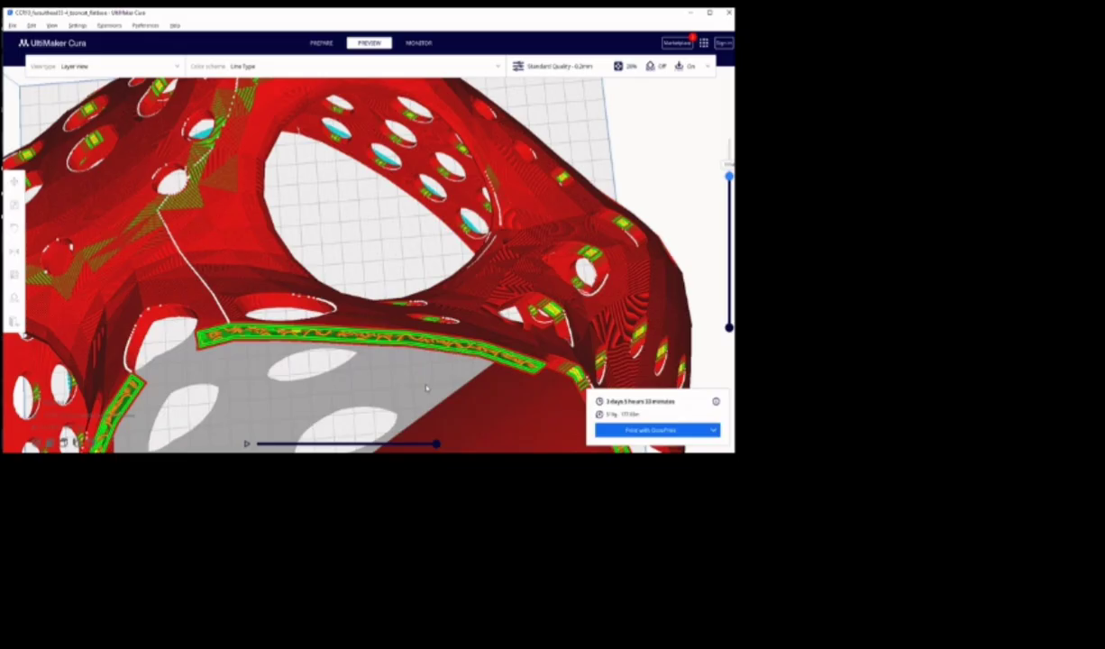
{"action": "scroll", "coordinate": [427, 389], "scroll_direction": "down", "scroll_amount": 1}
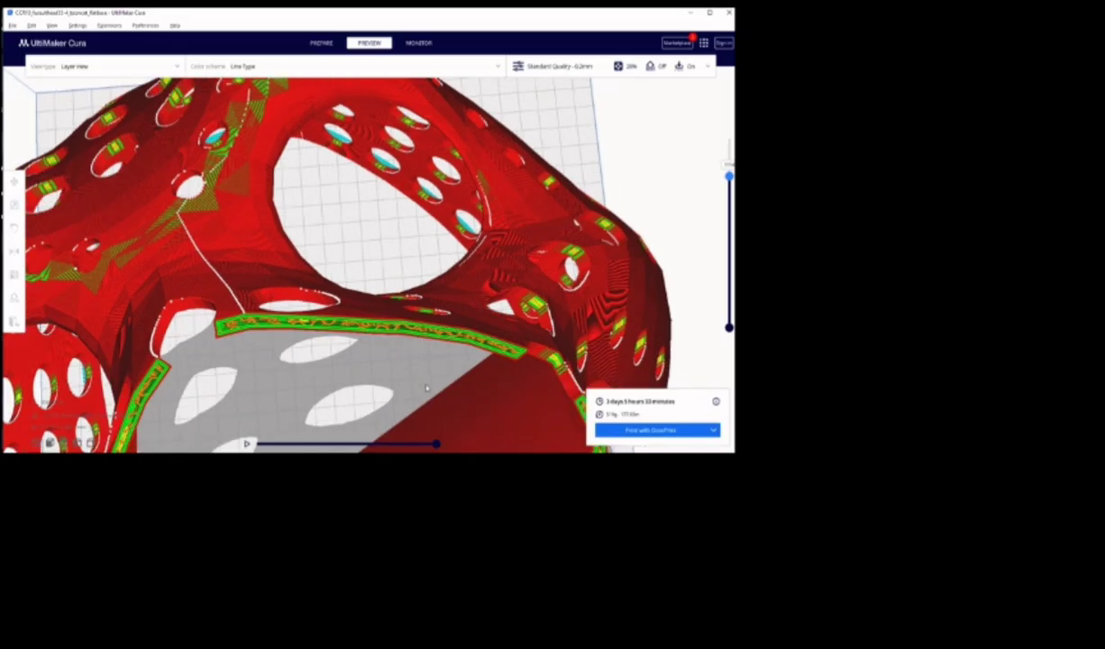
{"action": "scroll", "coordinate": [428, 389], "scroll_direction": "down", "scroll_amount": 4}
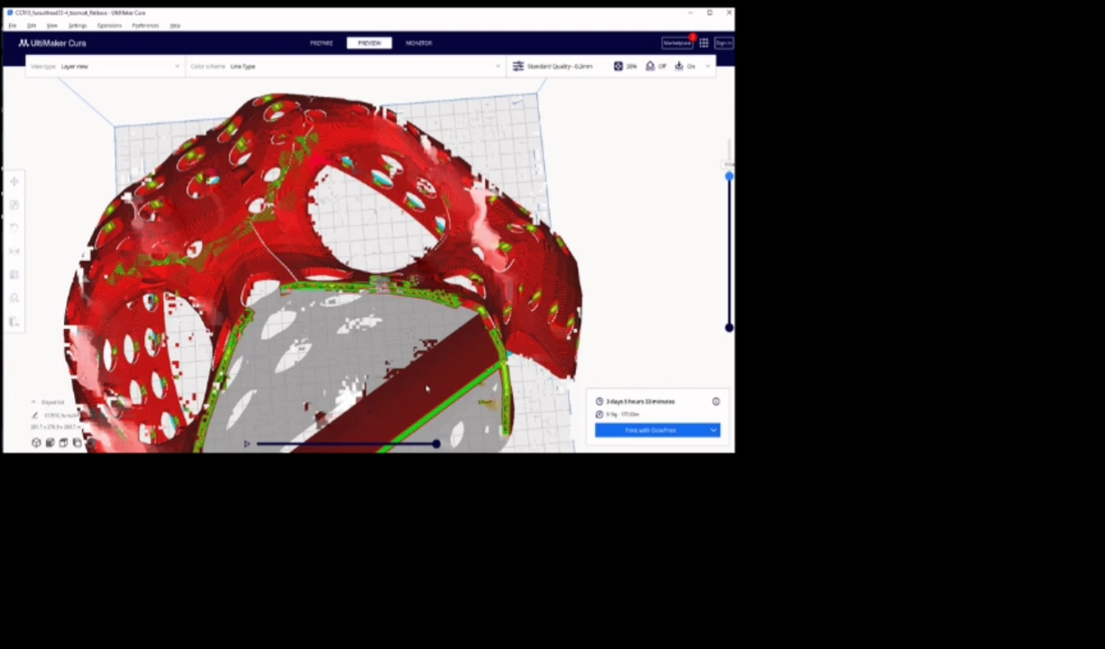
{"action": "scroll", "coordinate": [428, 388], "scroll_direction": "down", "scroll_amount": 5}
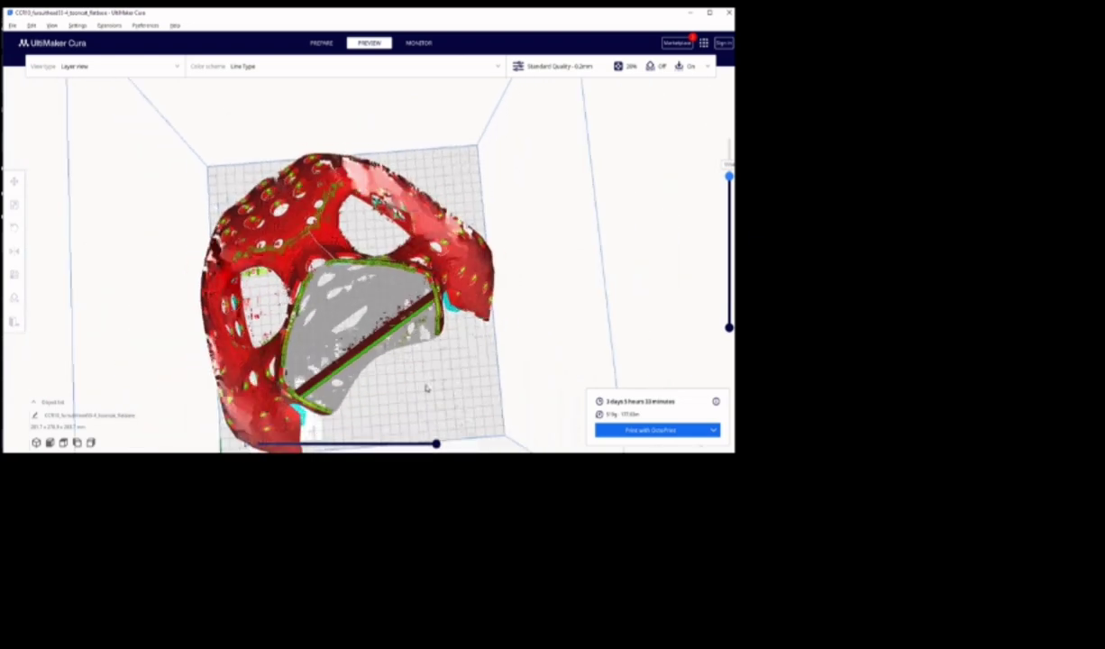